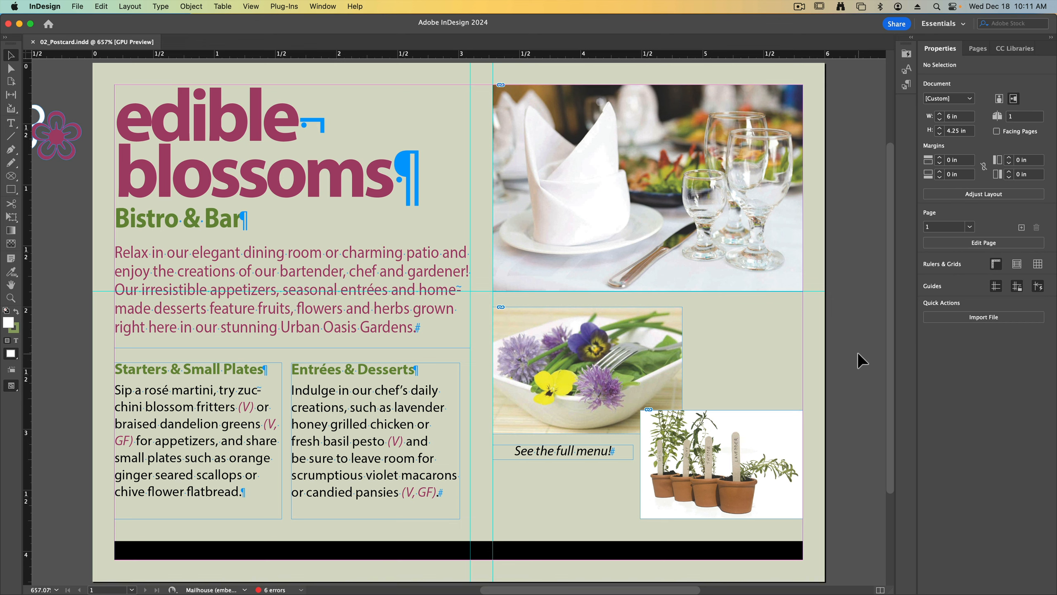
- Move the grouped flowers from the pasteboard onto the postcard, to the right of the word "edible" in the headline
scroll(288, 160, left, 5)
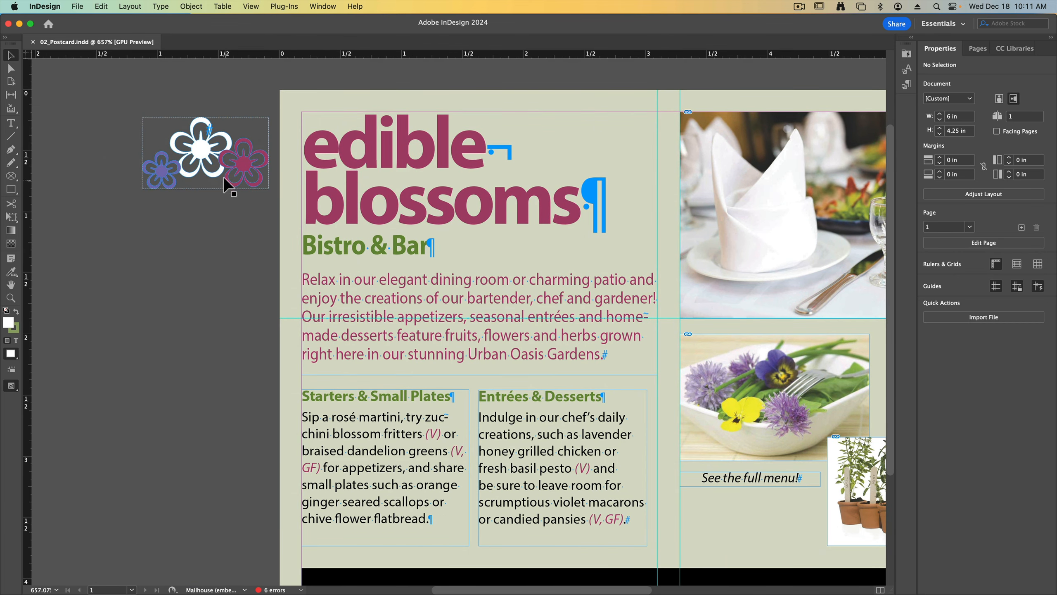
click(207, 145)
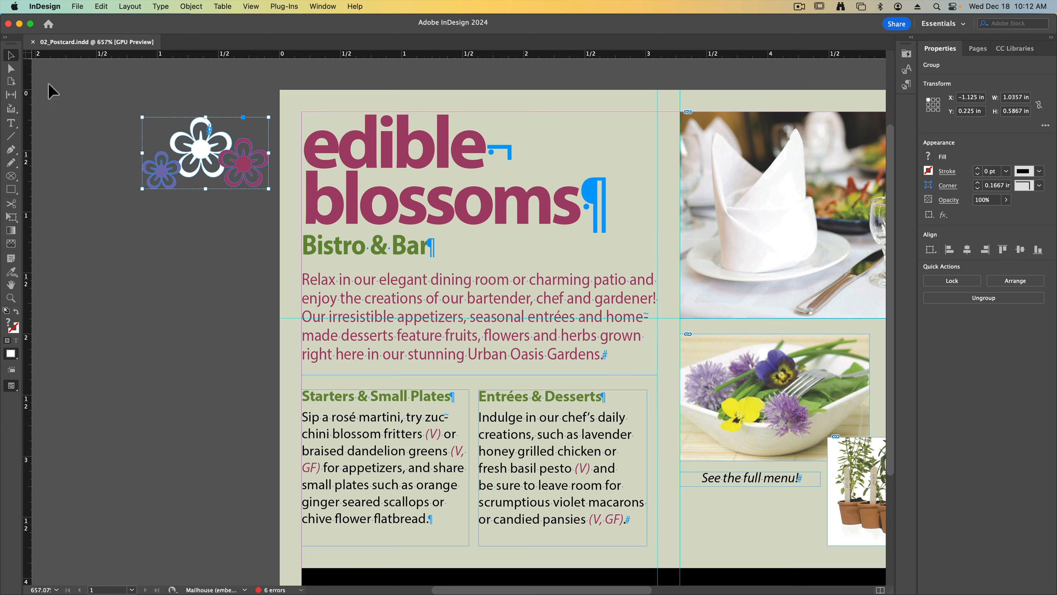
click(93, 109)
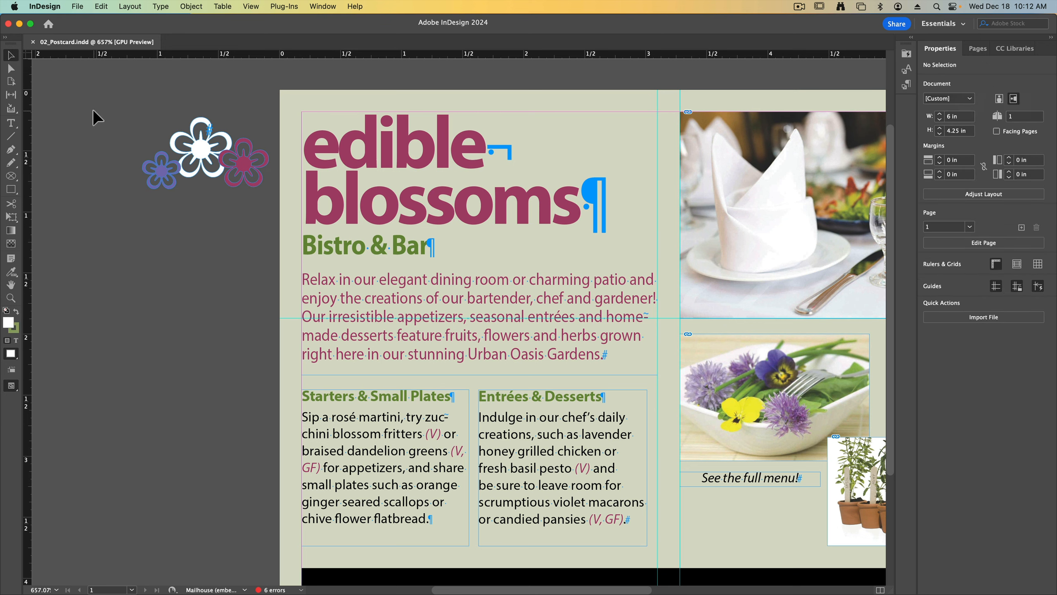
click(191, 149)
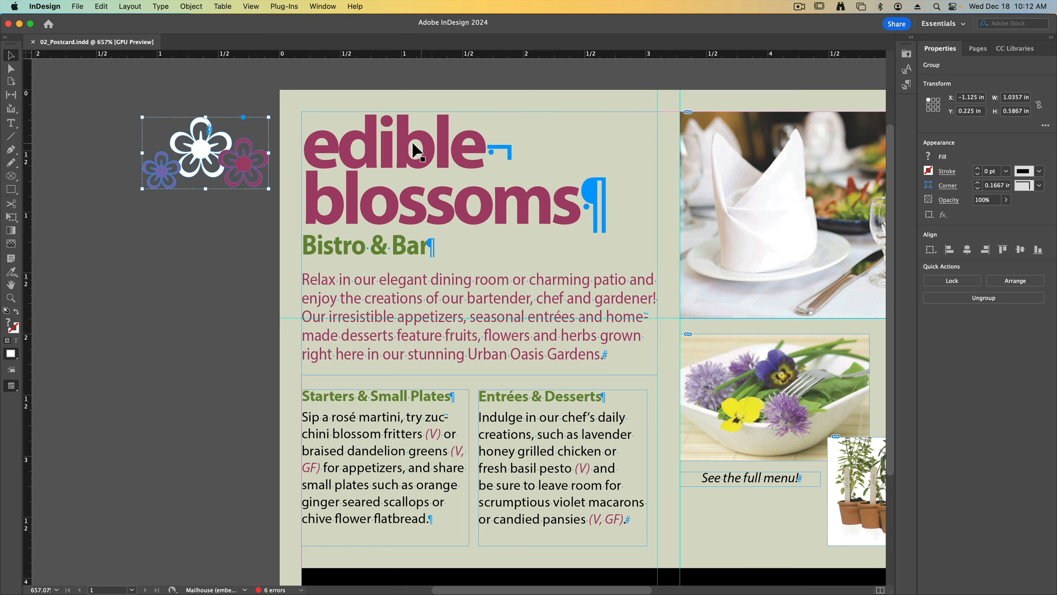
drag(220, 140, 567, 135)
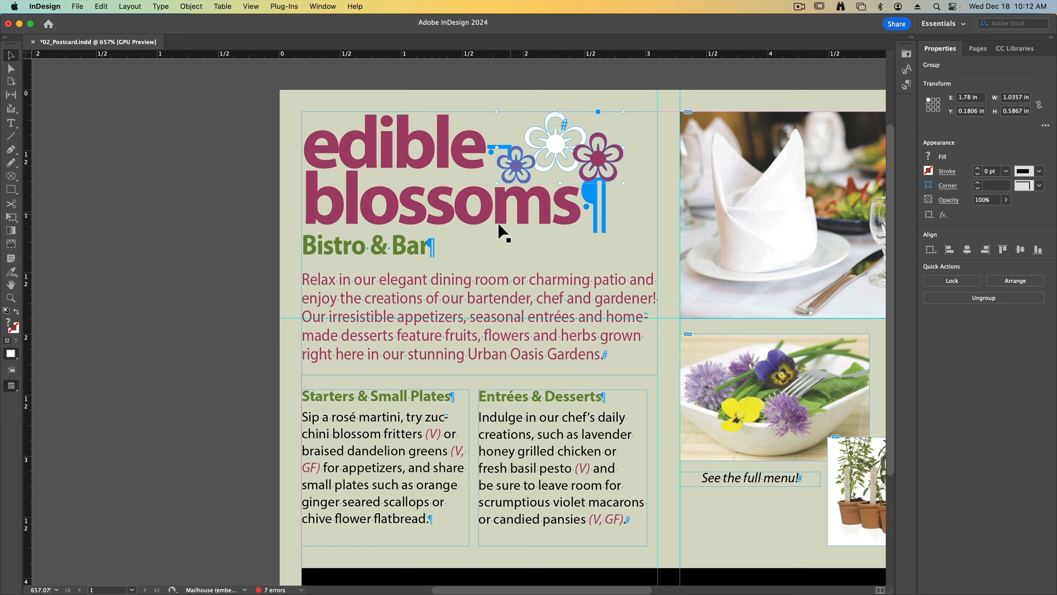
- Hide the hidden characters in the document's text
click(161, 6)
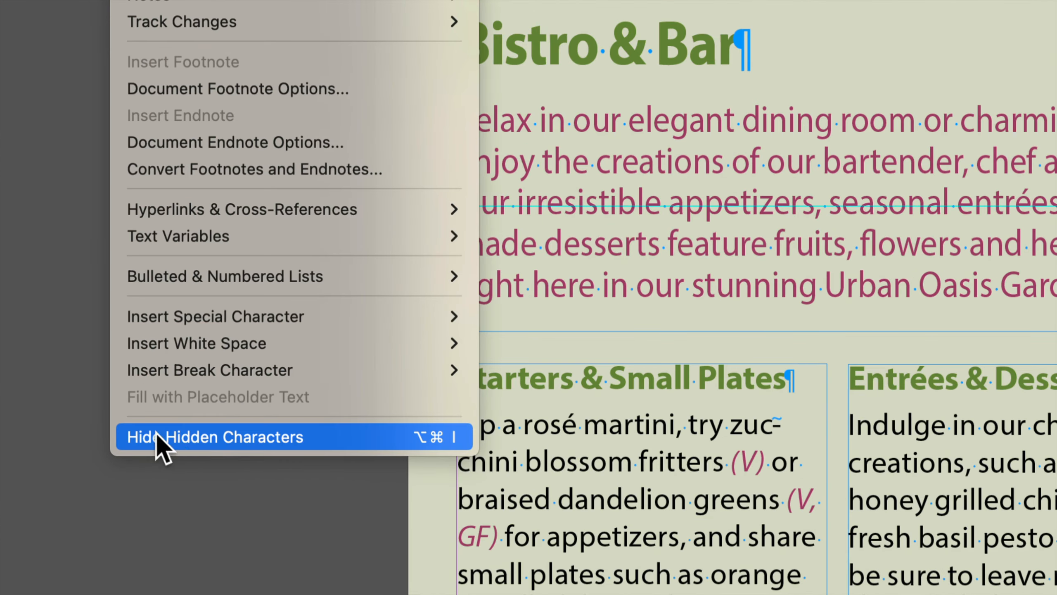
click(229, 437)
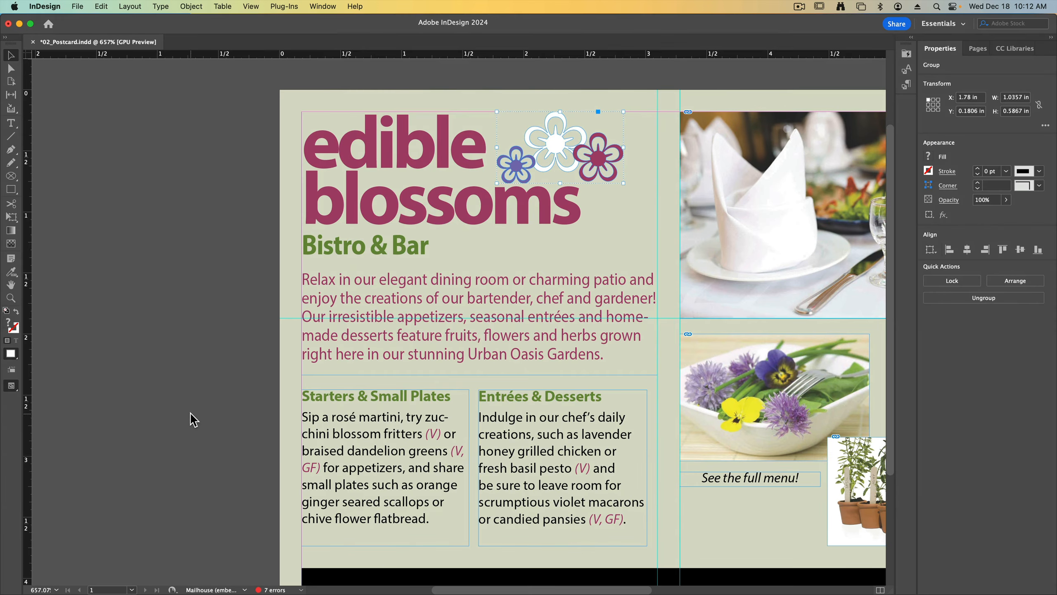
- Shift the flower group slightly up and left, to about X 1.735 in and Y 0.175 in
drag(438, 244, 386, 258)
drag(335, 280, 304, 276)
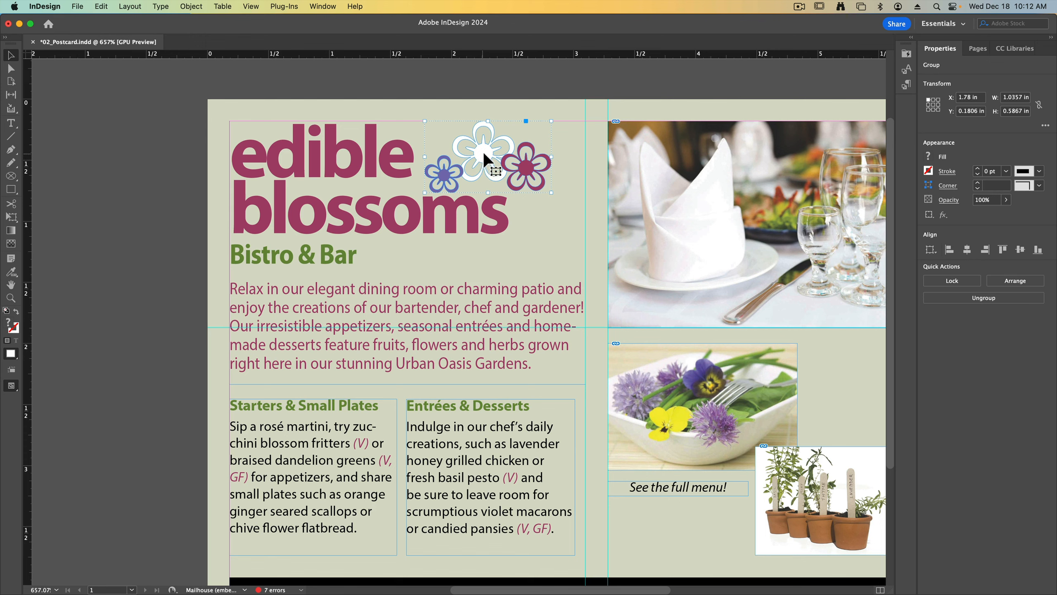
drag(483, 157, 467, 152)
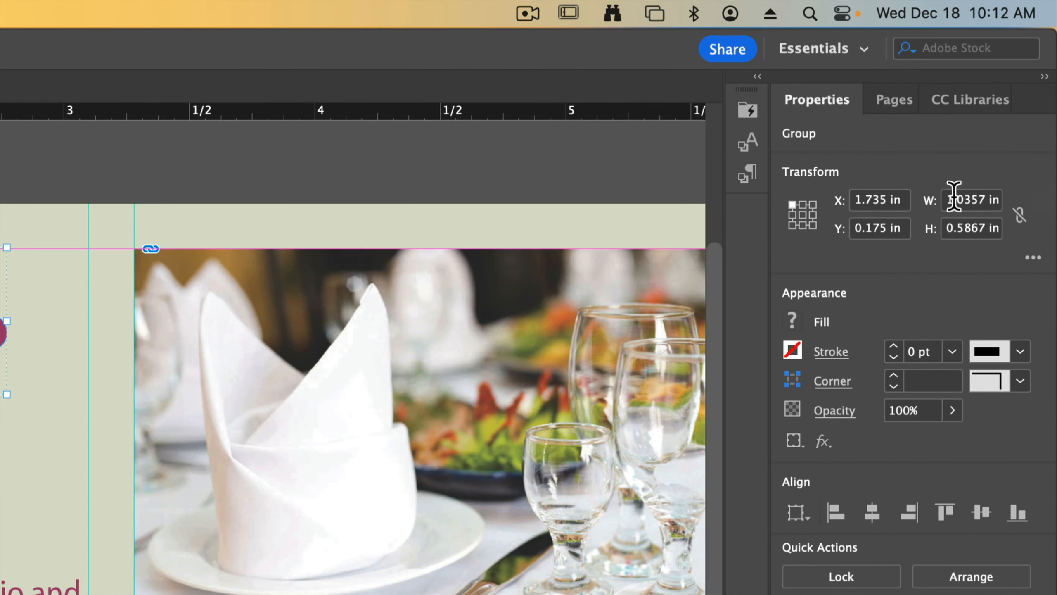
- Position the flower group precisely at X 1.85 in and Y 0.05 in, with the additional transform options shown
click(1033, 259)
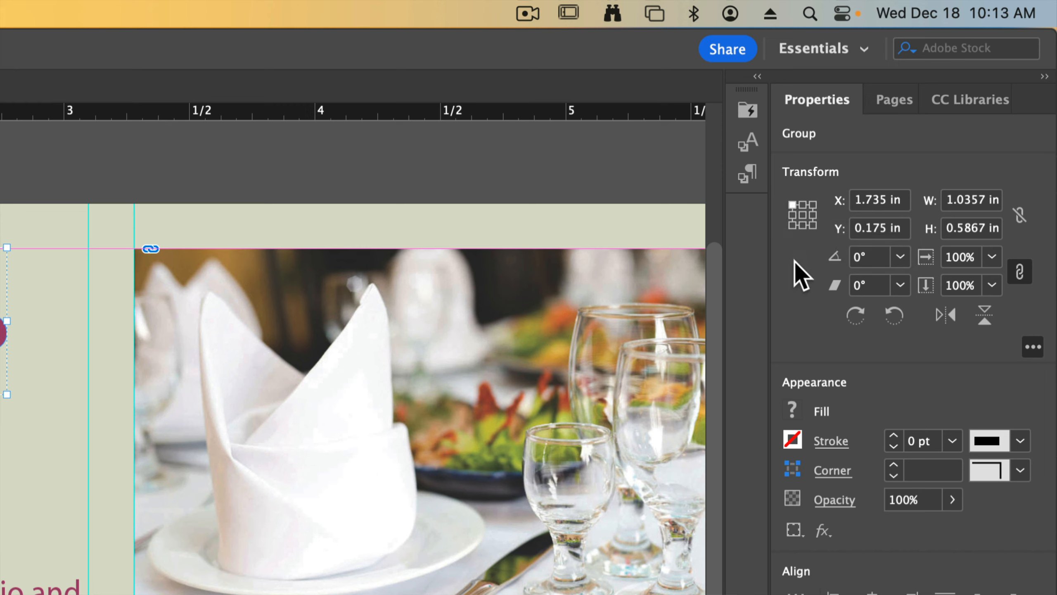
click(879, 201)
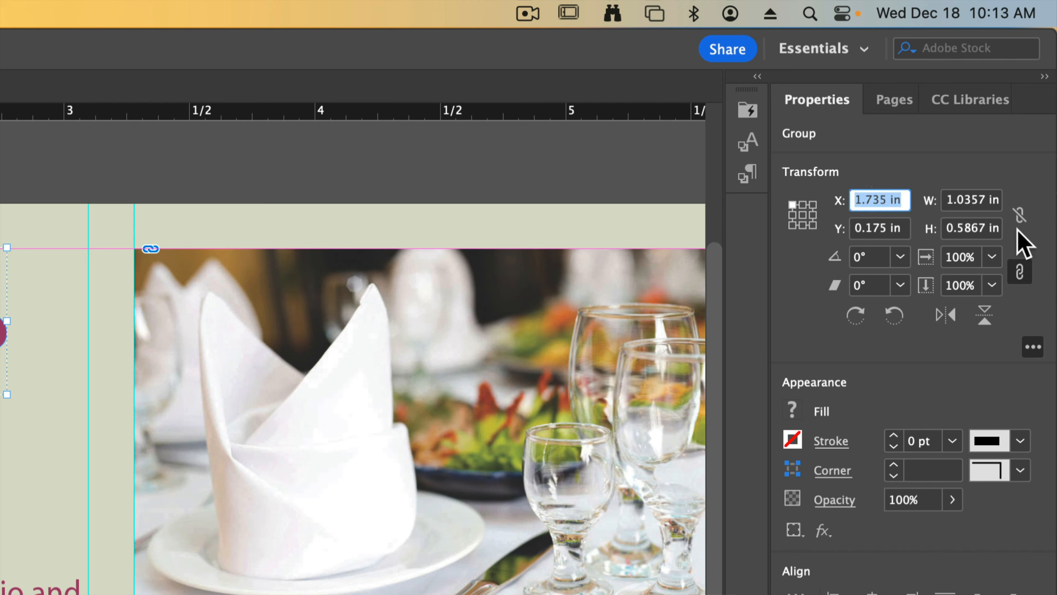
text(1.85)
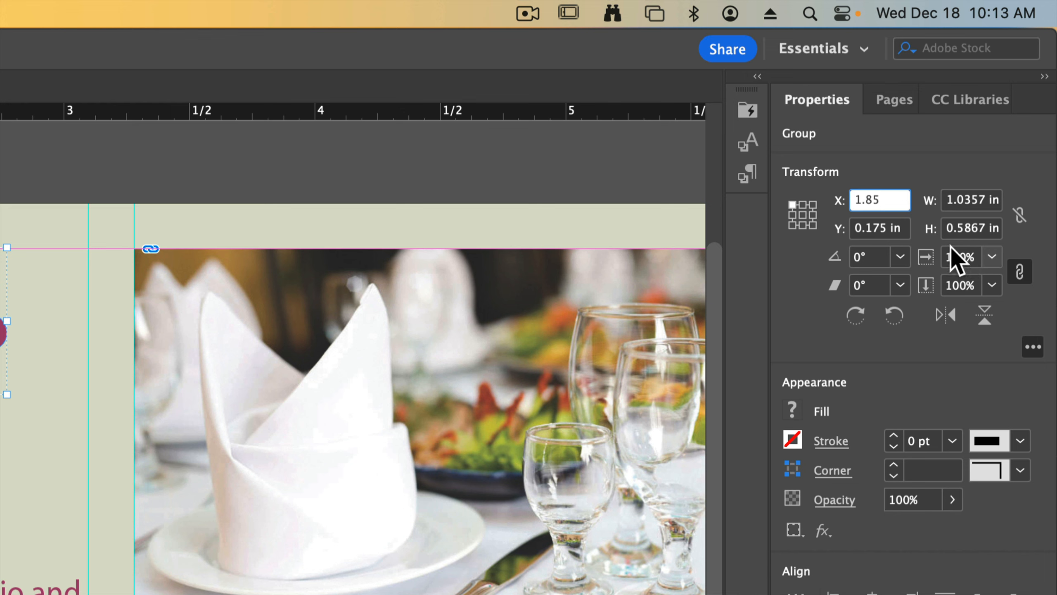
click(869, 228)
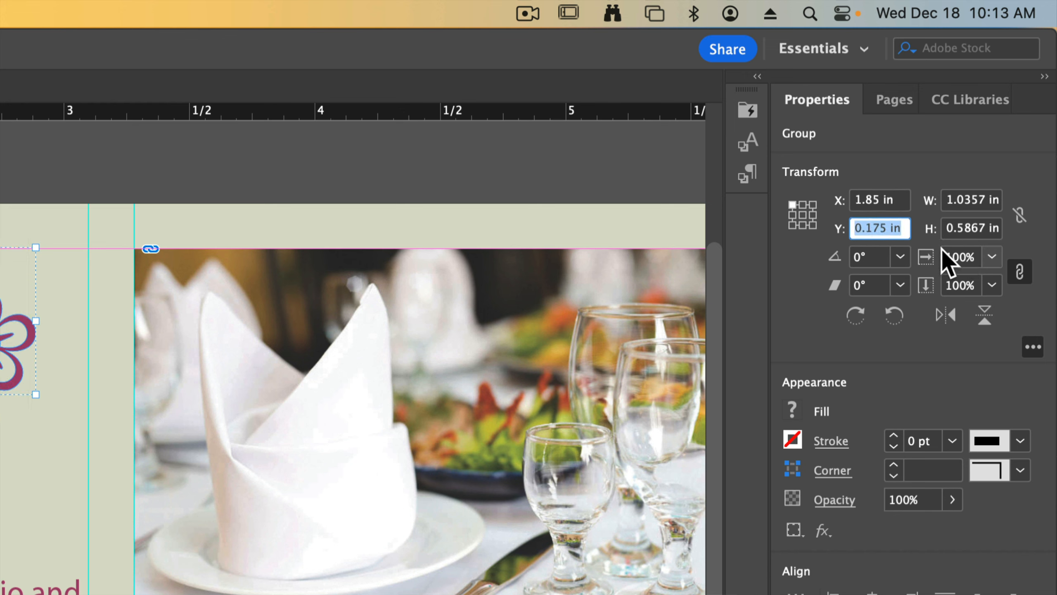
text(.0)
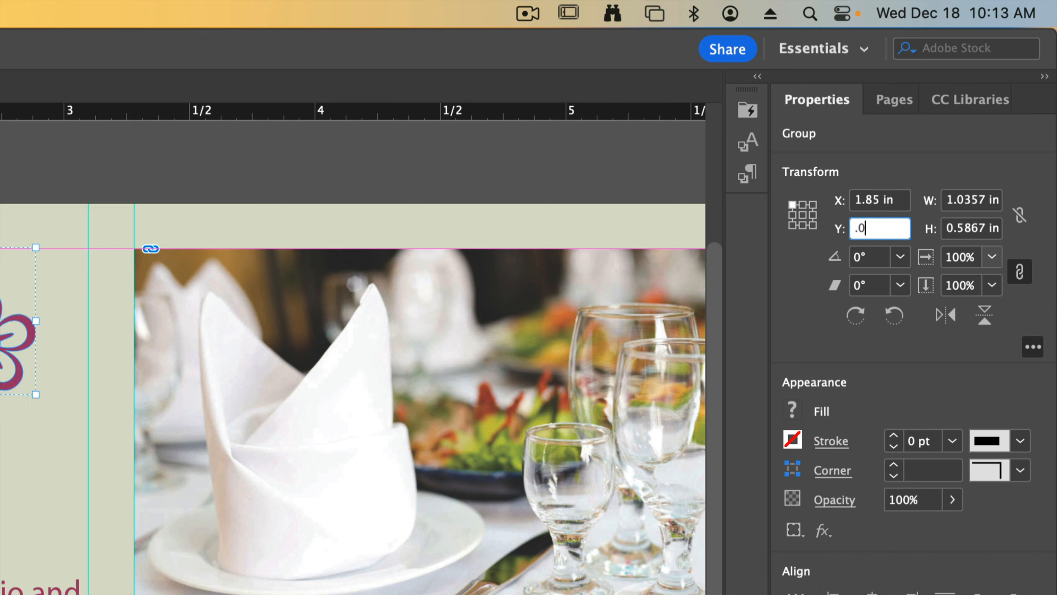
text(5)
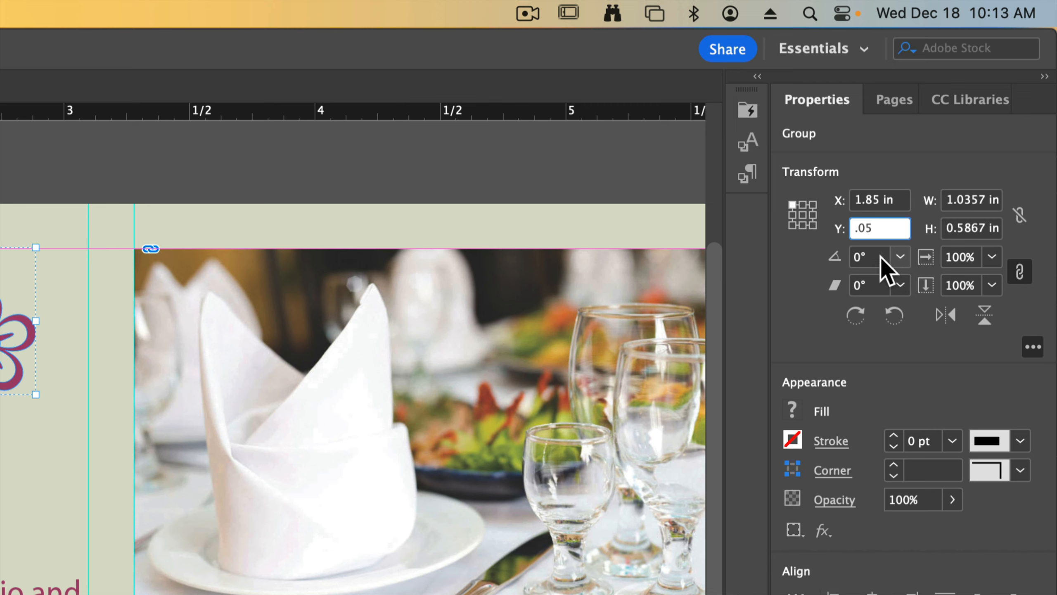
key(Tab)
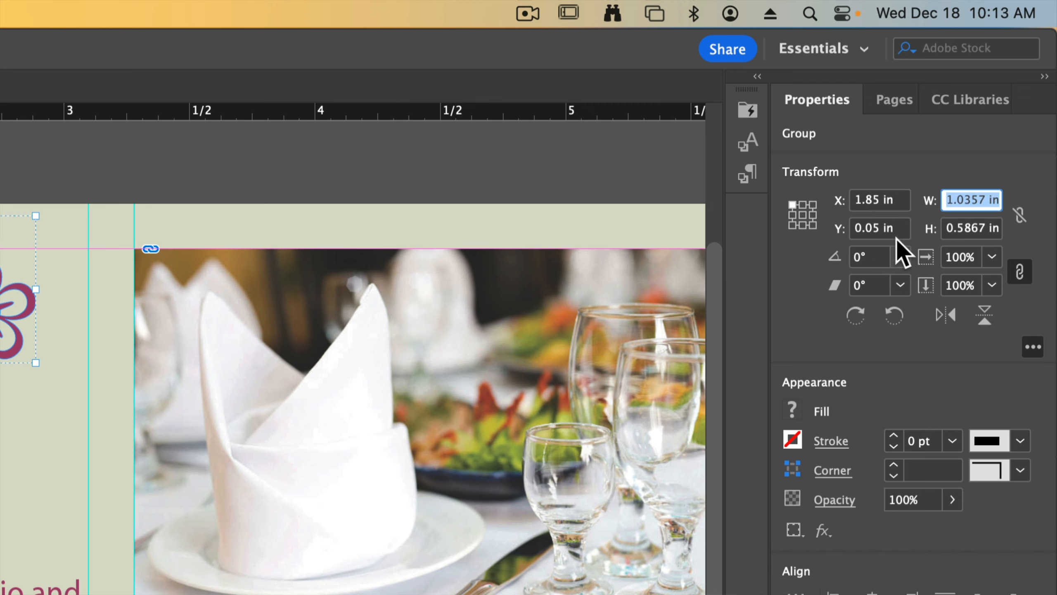
- Rotate the flower group by -10°, keeping its size and shear as they are
key(Tab)
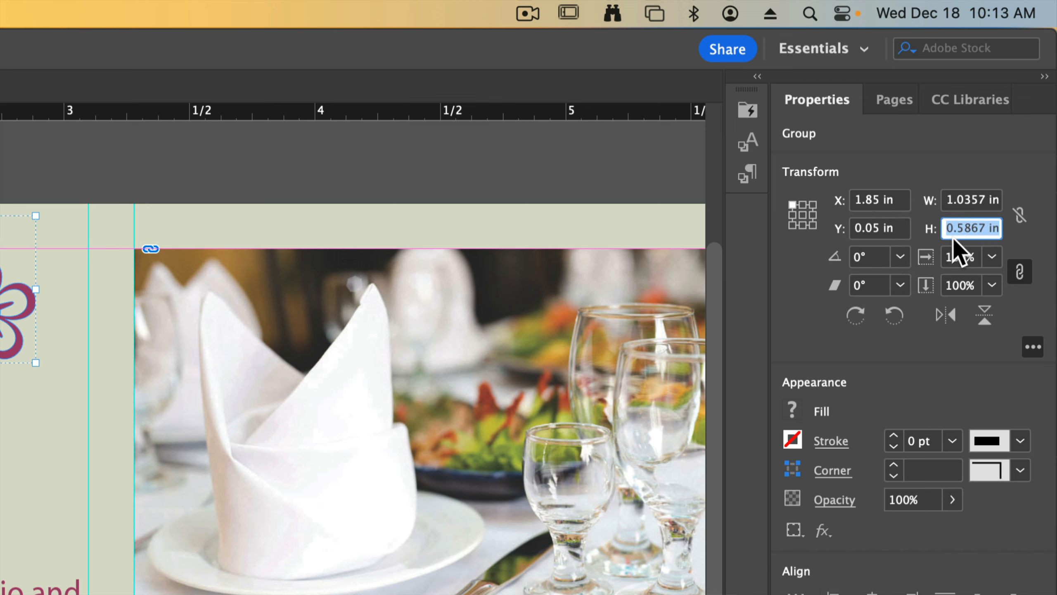
key(Tab)
key(Tab)
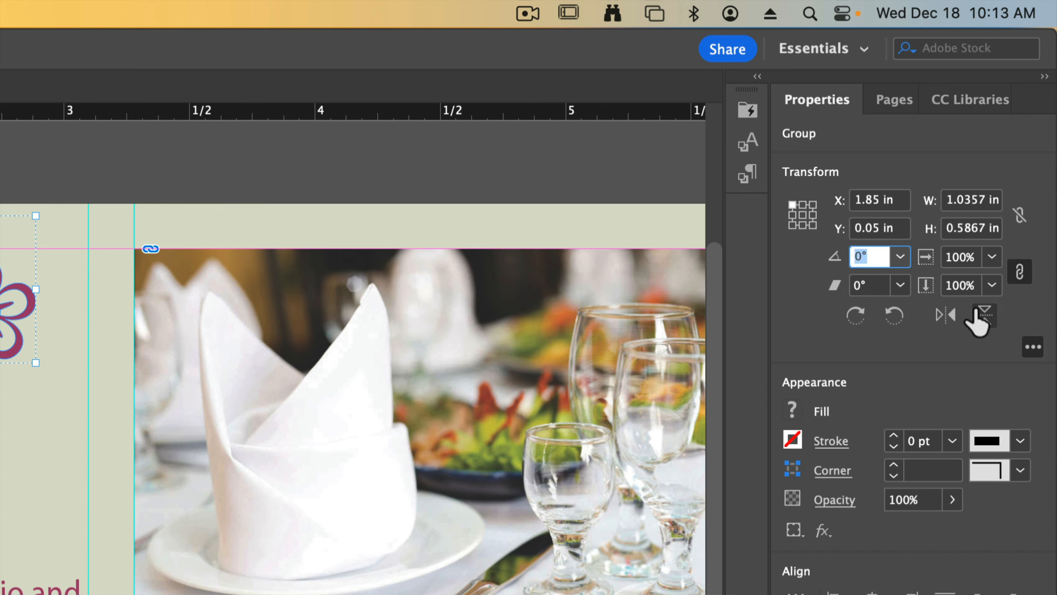
text(-10)
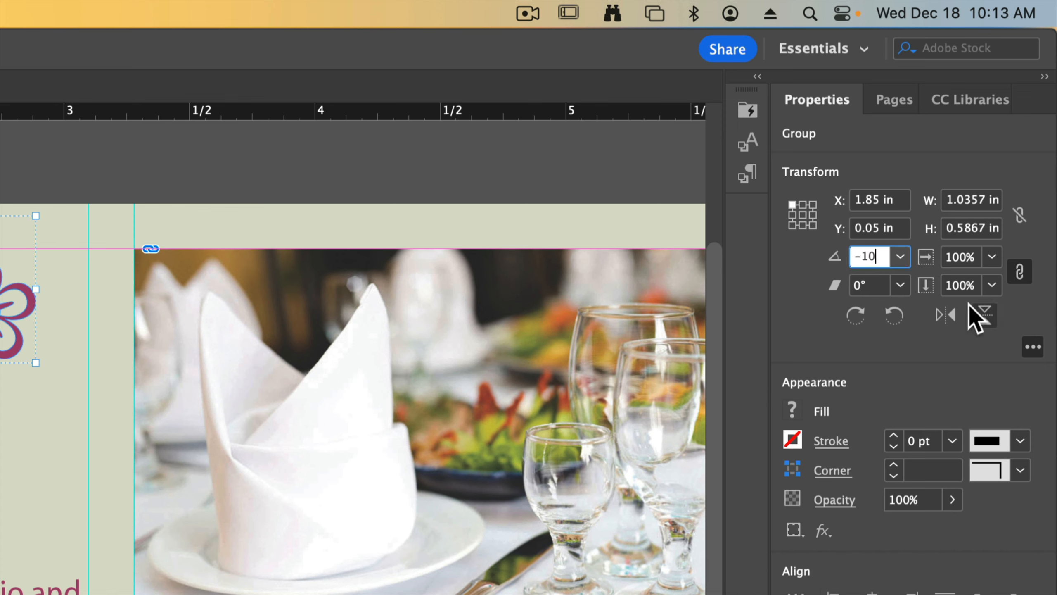
click(867, 287)
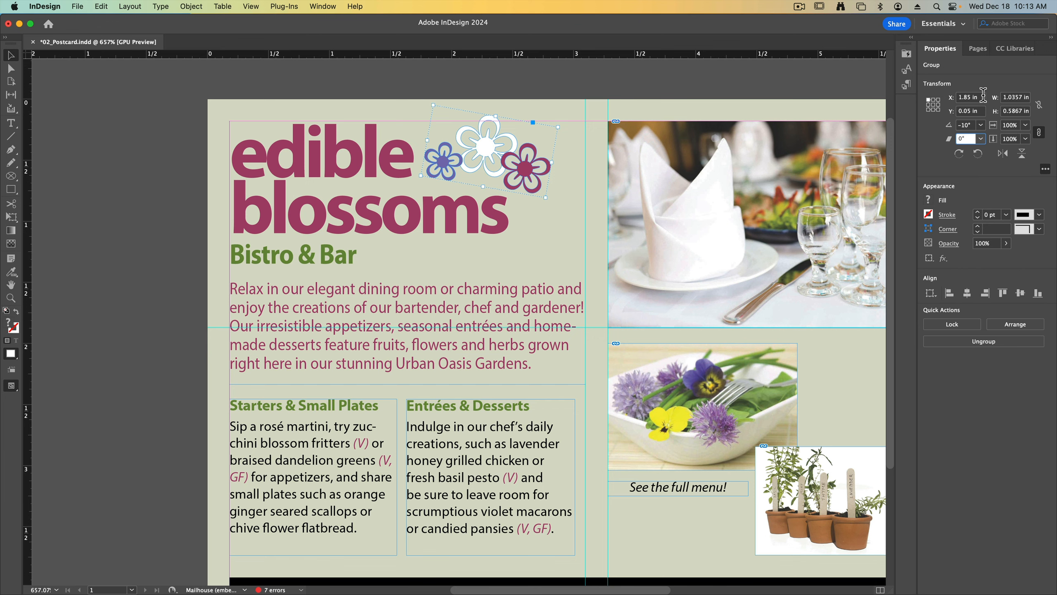
key(Escape)
- Examine the flower group up close, including the anchor points of its flowers, and leave nothing selected
click(10, 298)
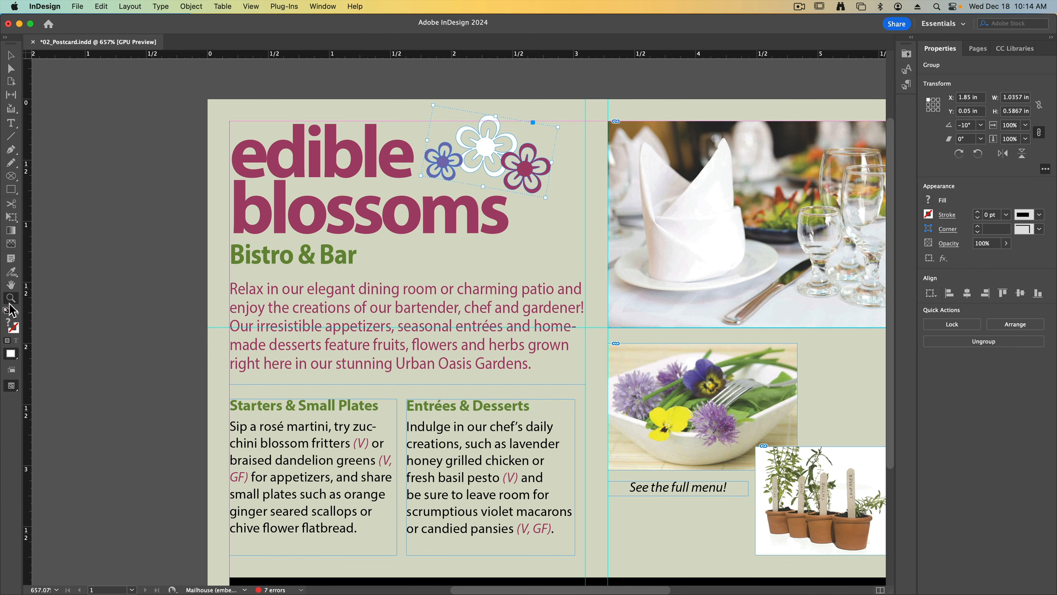
click(483, 146)
click(479, 248)
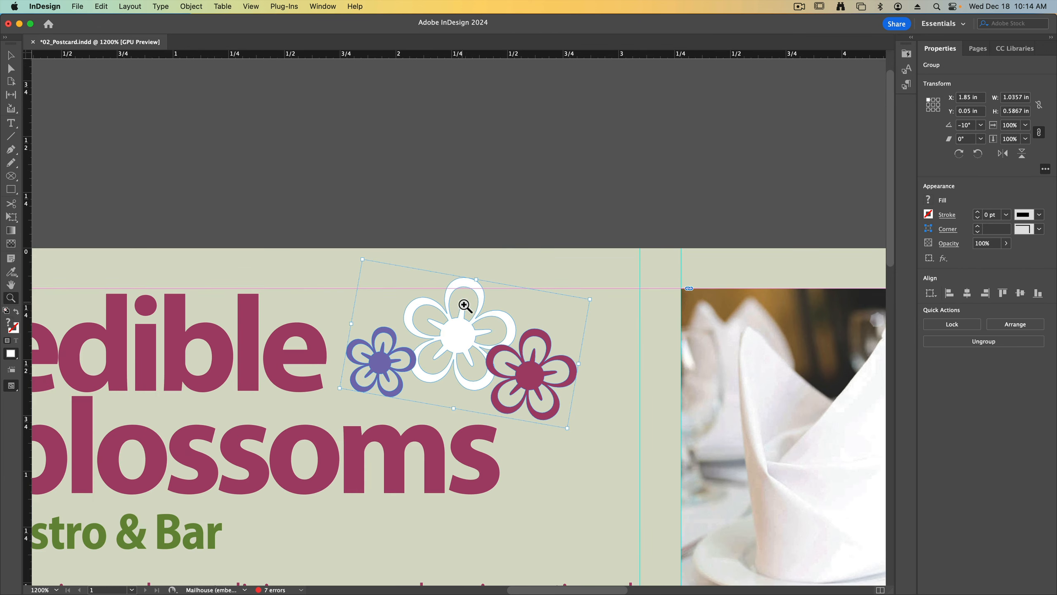
click(465, 300)
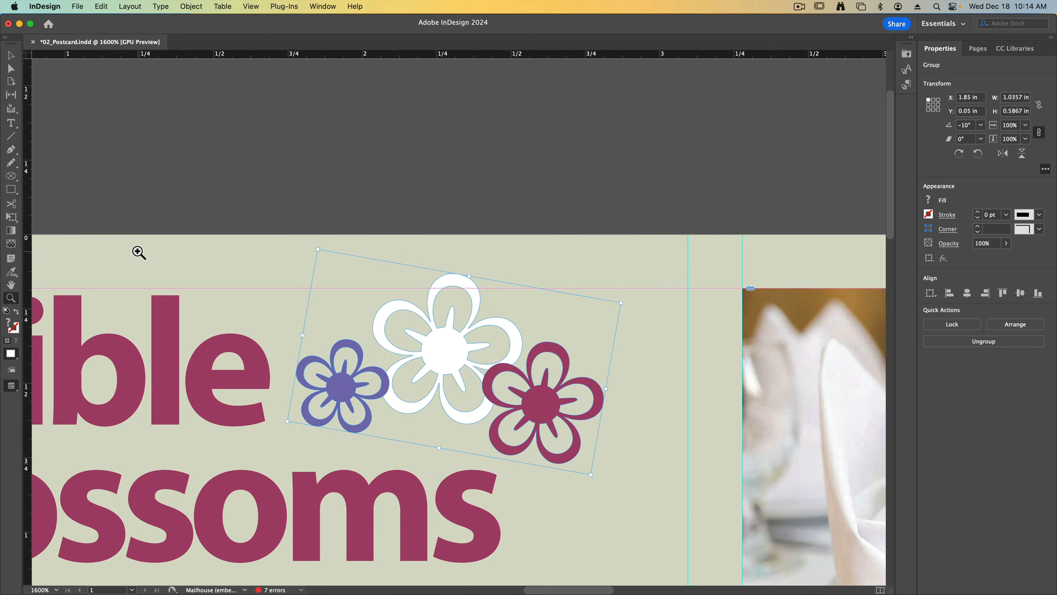
key(v)
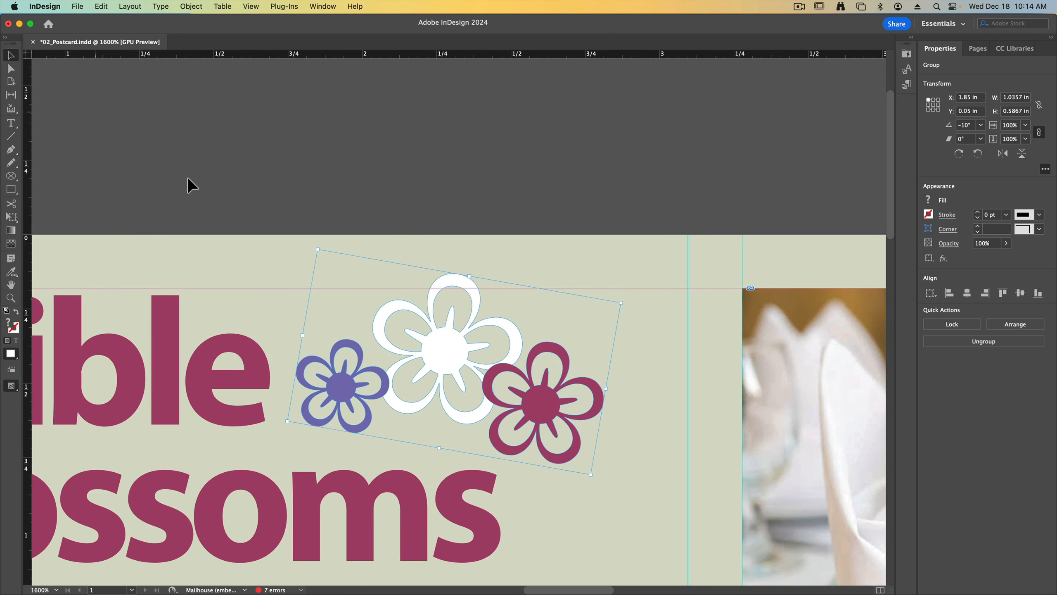
click(418, 347)
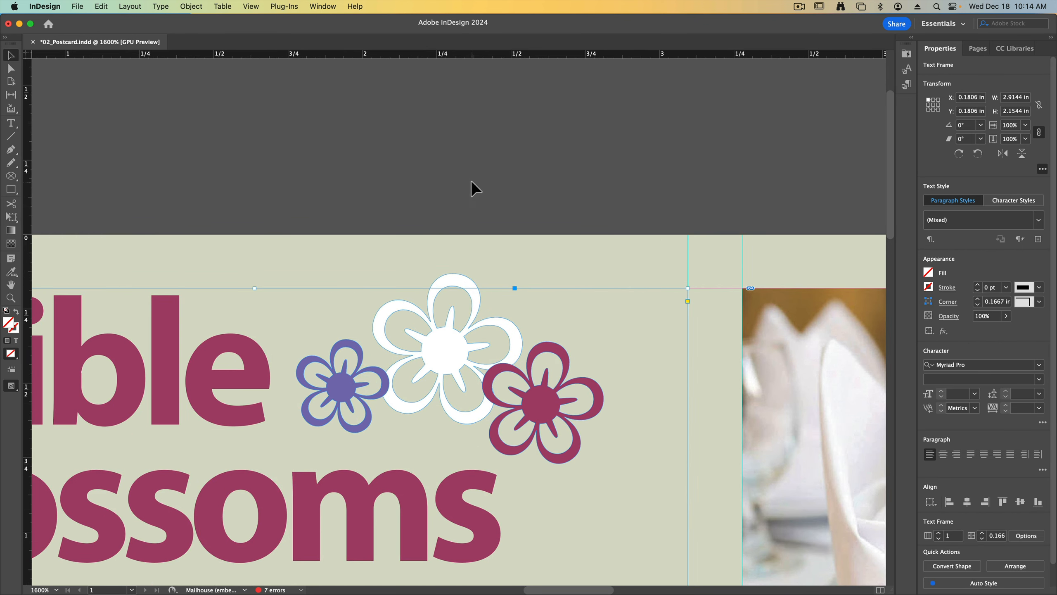
click(459, 282)
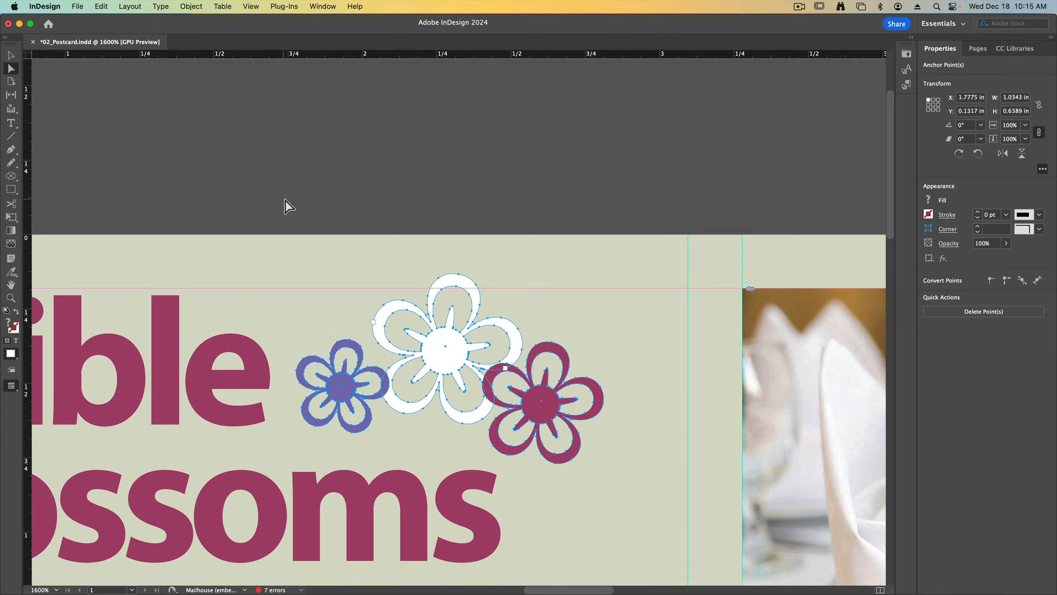
click(570, 184)
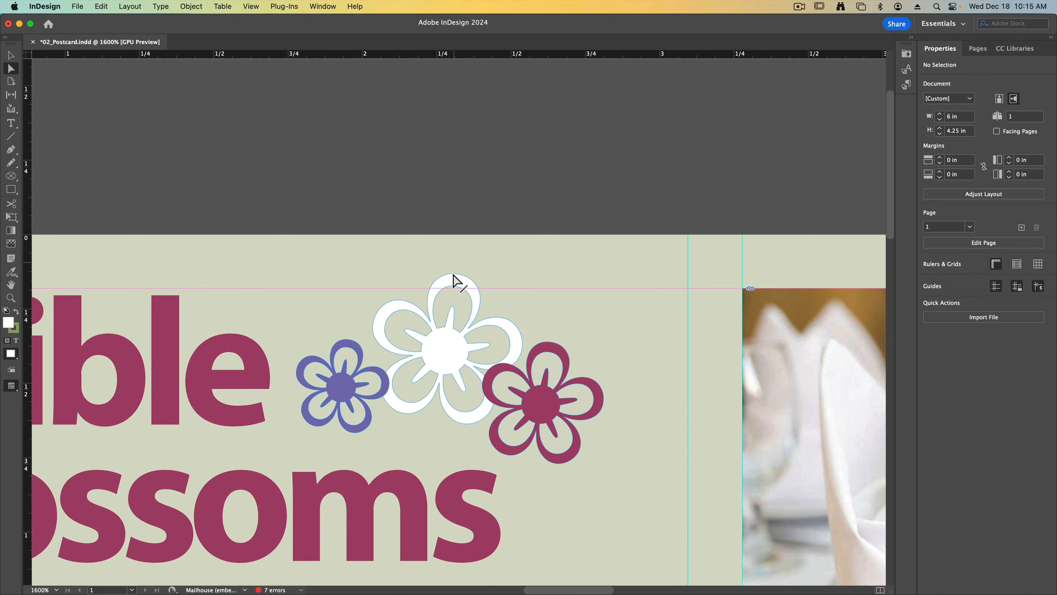
- Fill only the white middle flower inside the group with the Green-Dark swatch, and reselect the whole group
click(441, 349)
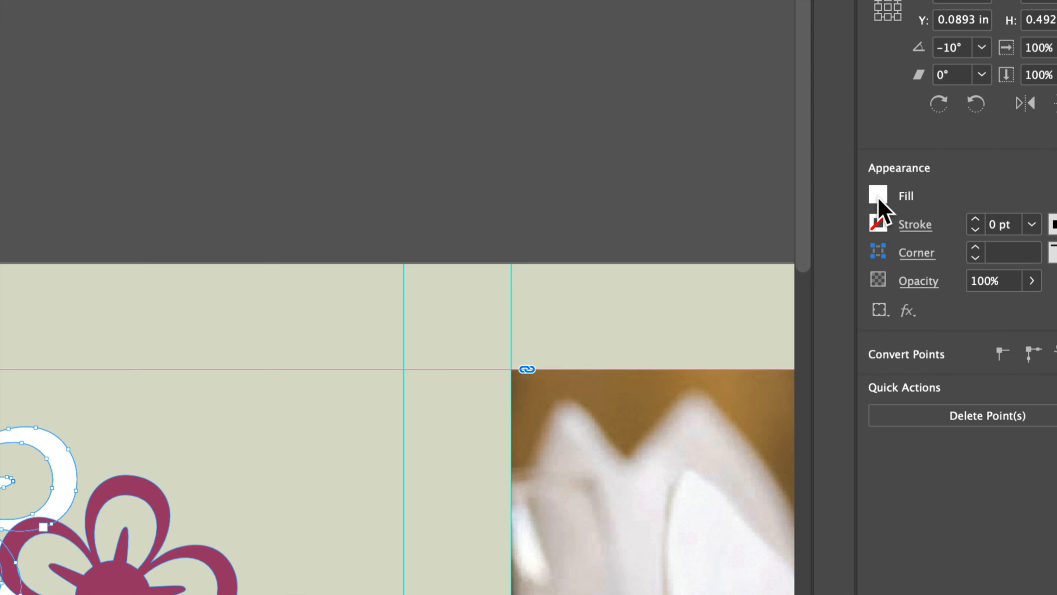
click(877, 198)
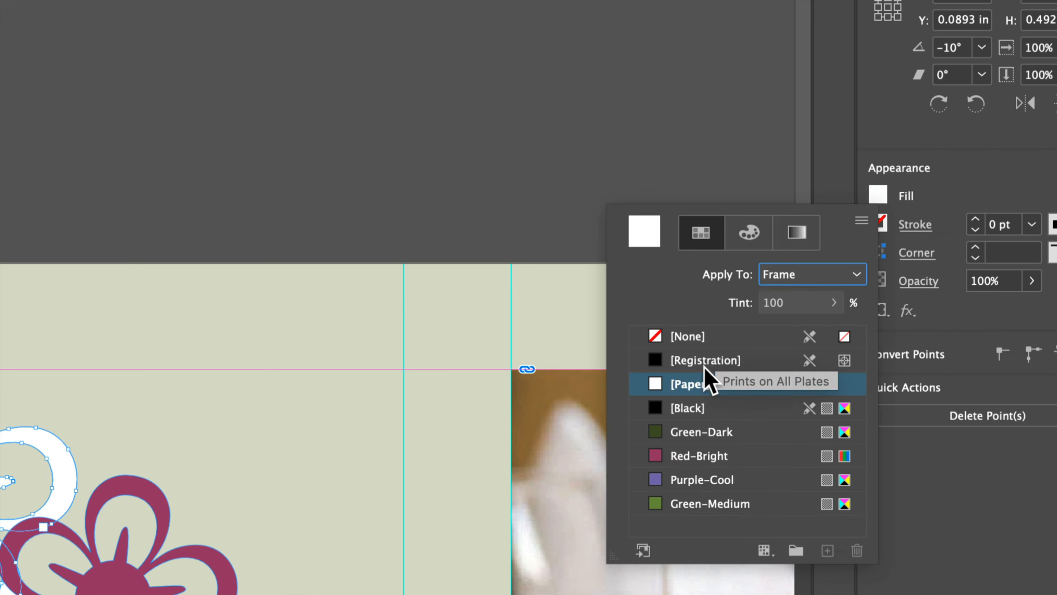
click(724, 433)
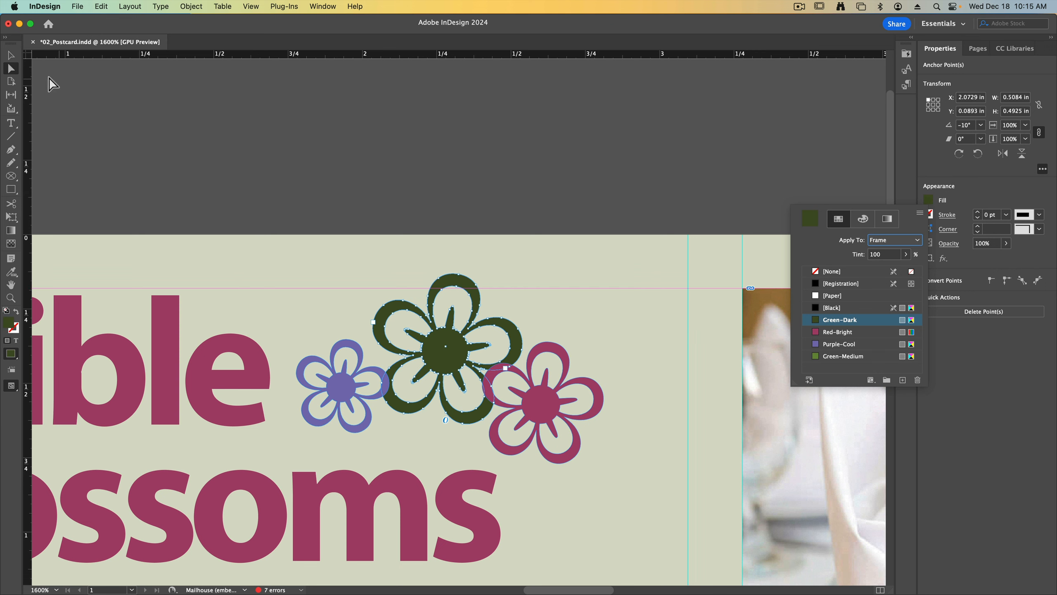
click(11, 56)
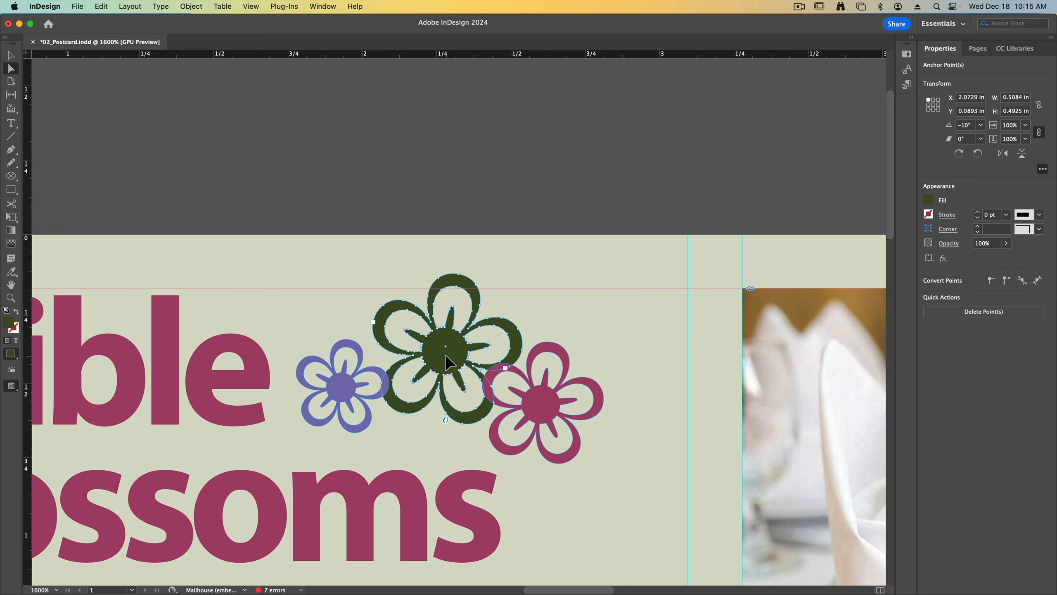
click(418, 235)
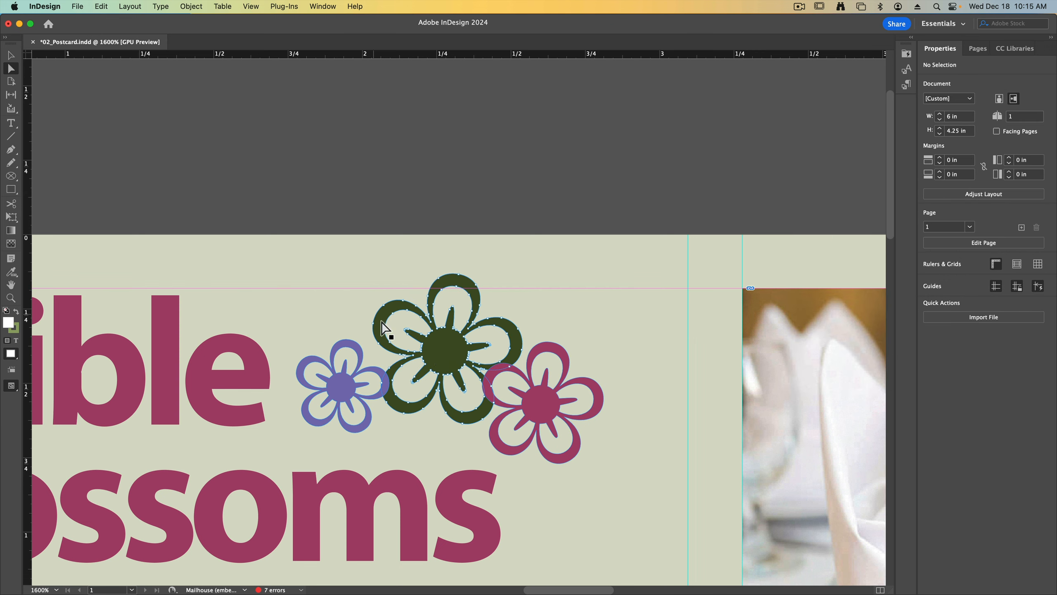
click(10, 55)
click(455, 362)
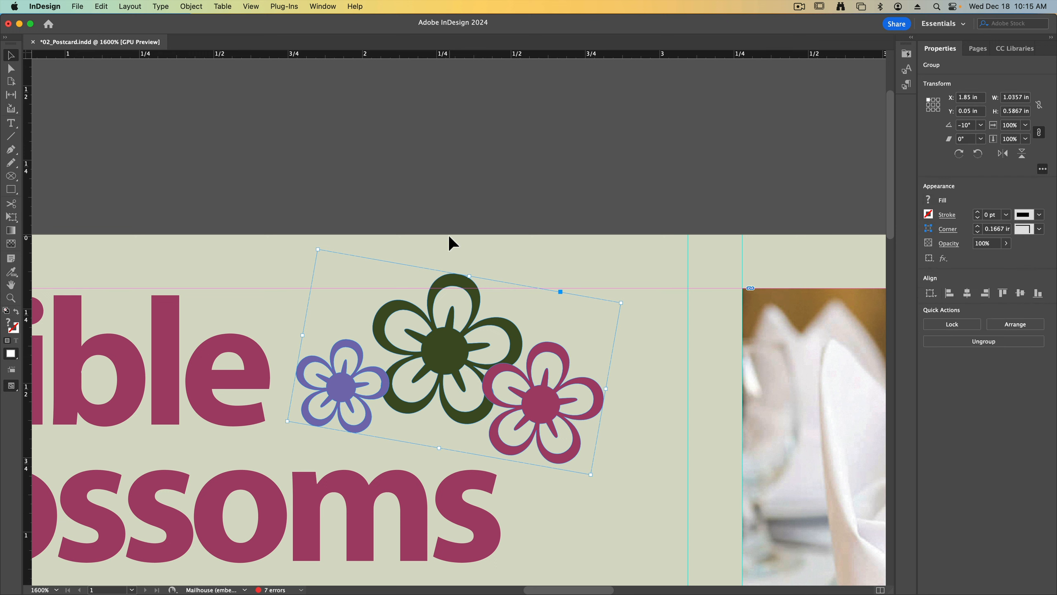
- Colour the stroke of the thick black line at the postcard's lower edge with the Green-Dark swatch, and leave nothing selected
drag(891, 153, 874, 440)
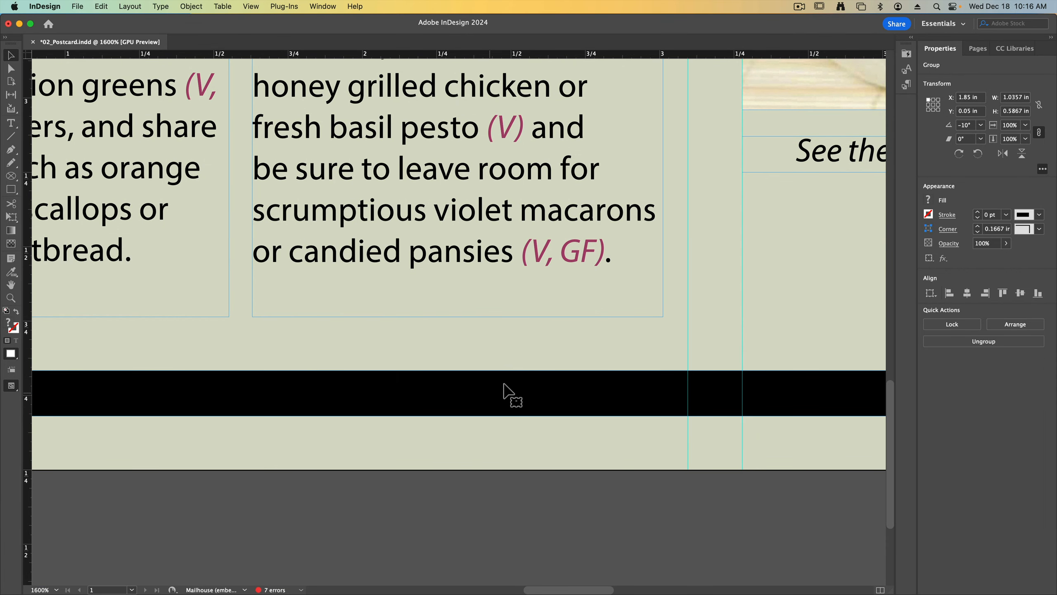
click(504, 385)
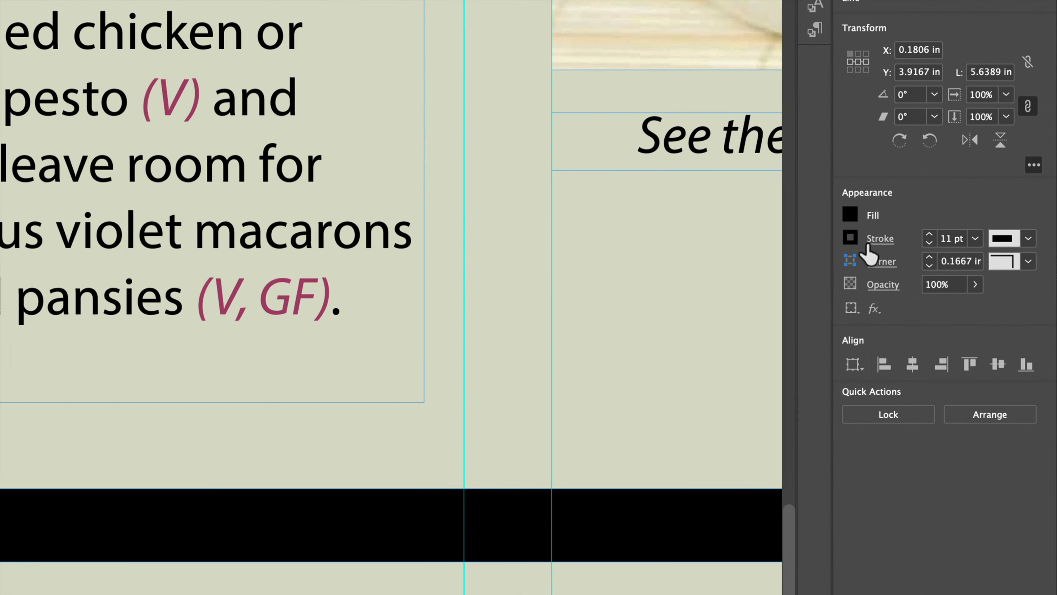
click(854, 241)
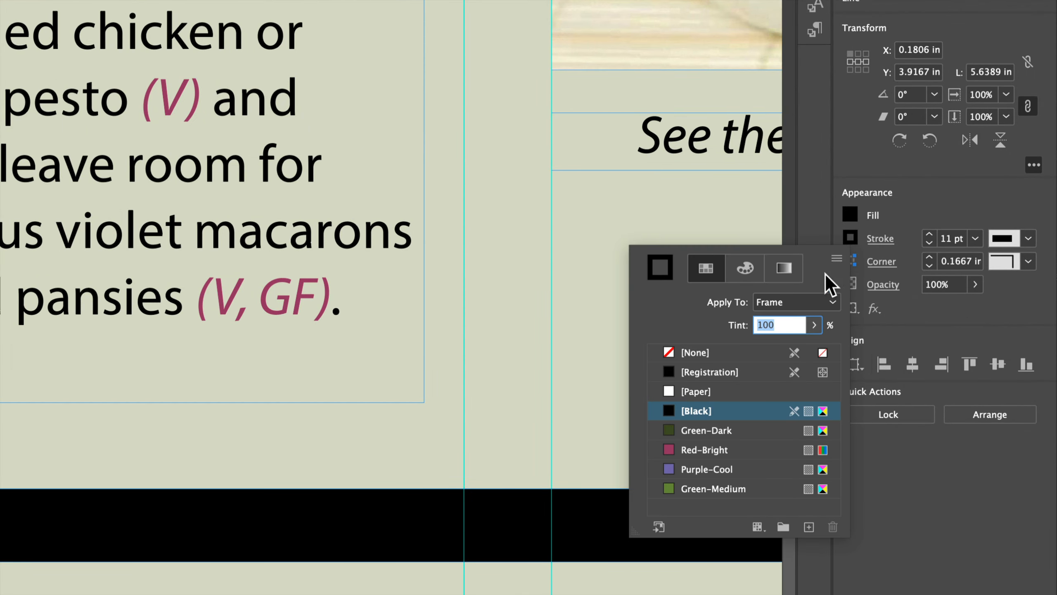
click(702, 429)
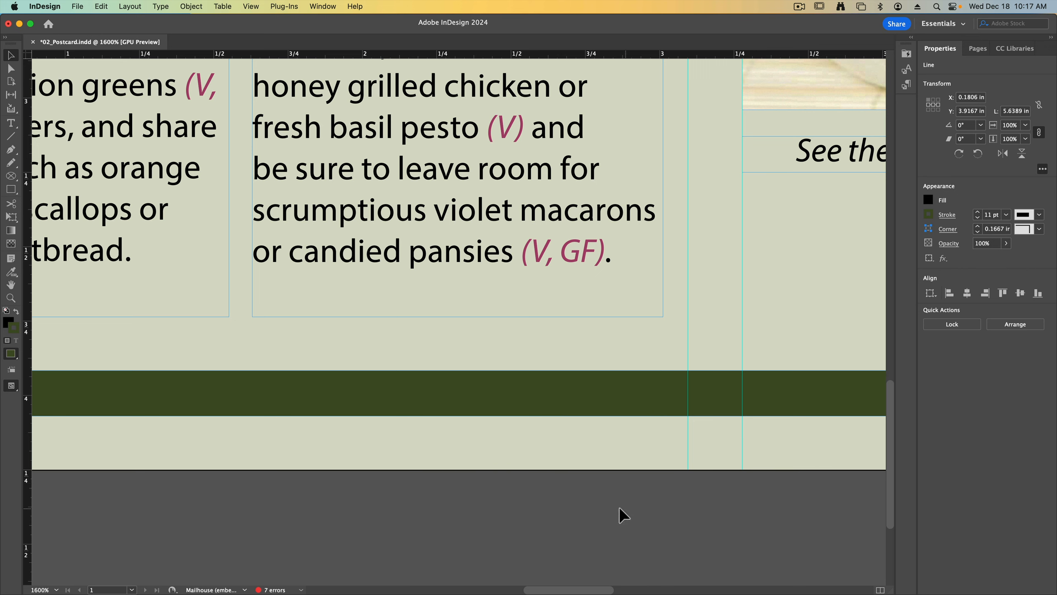
click(577, 520)
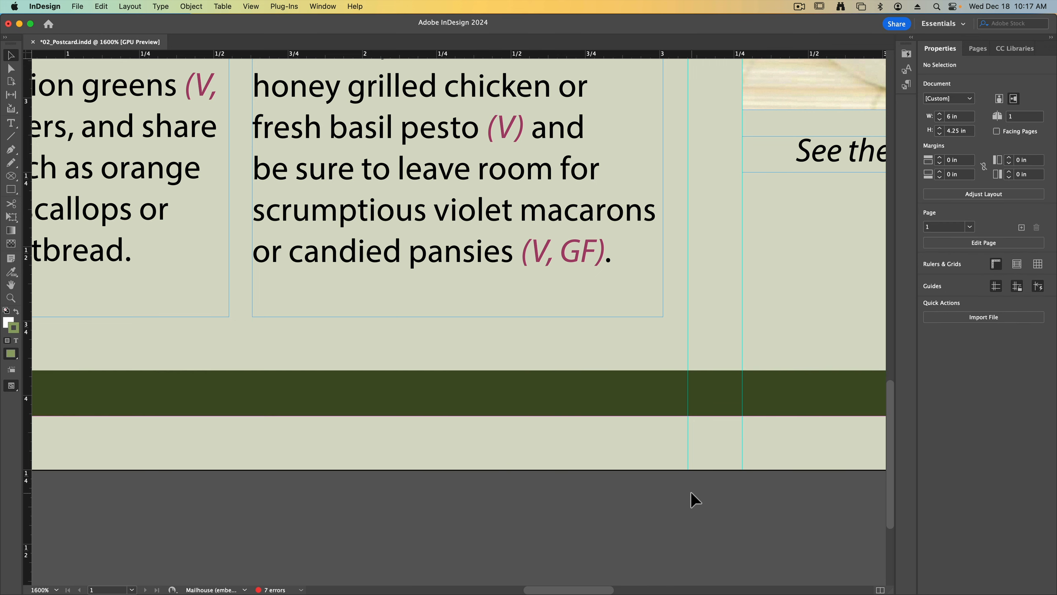
- Start generating a QR code for the empty area below the "See the full menu!" text
key(super+0)
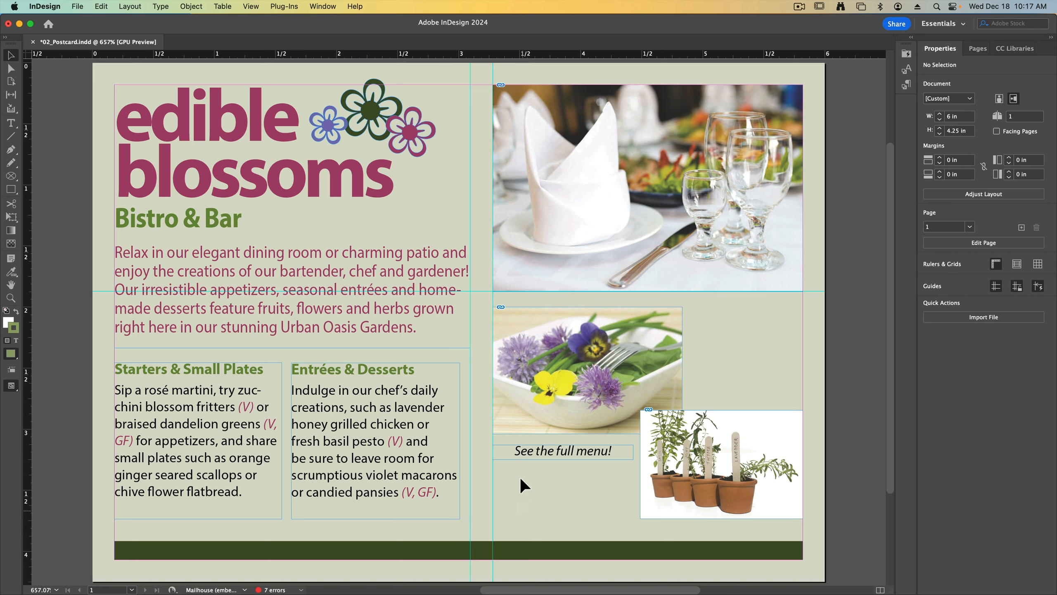
click(11, 298)
click(562, 502)
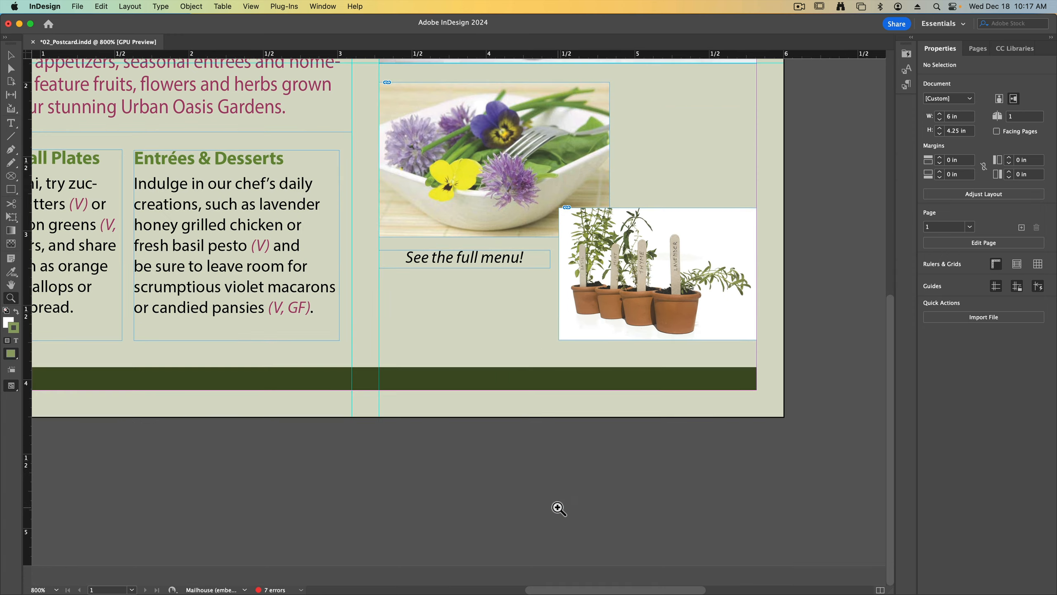
click(487, 317)
click(479, 309)
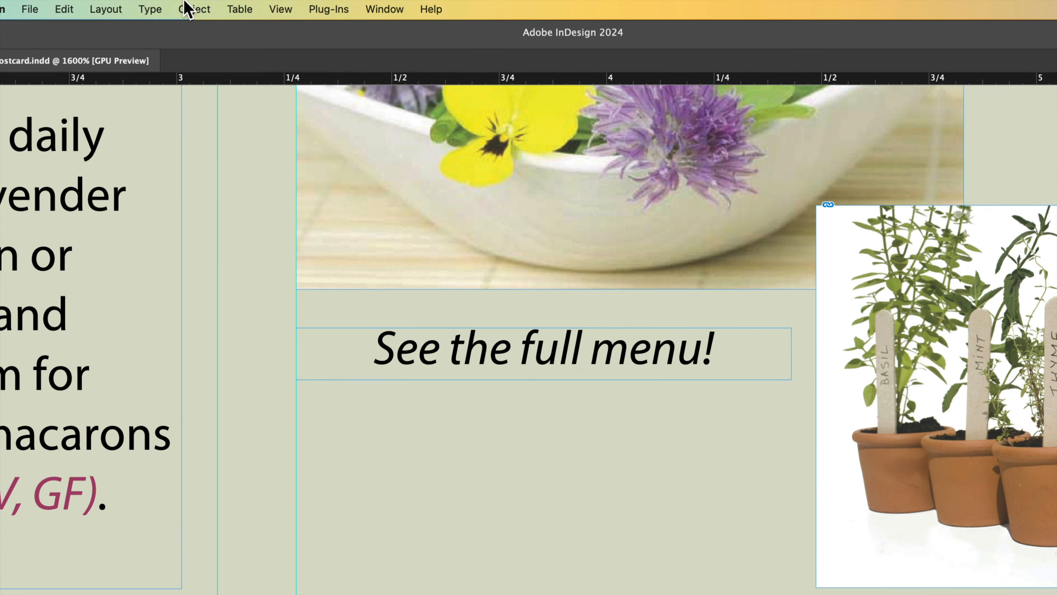
click(186, 5)
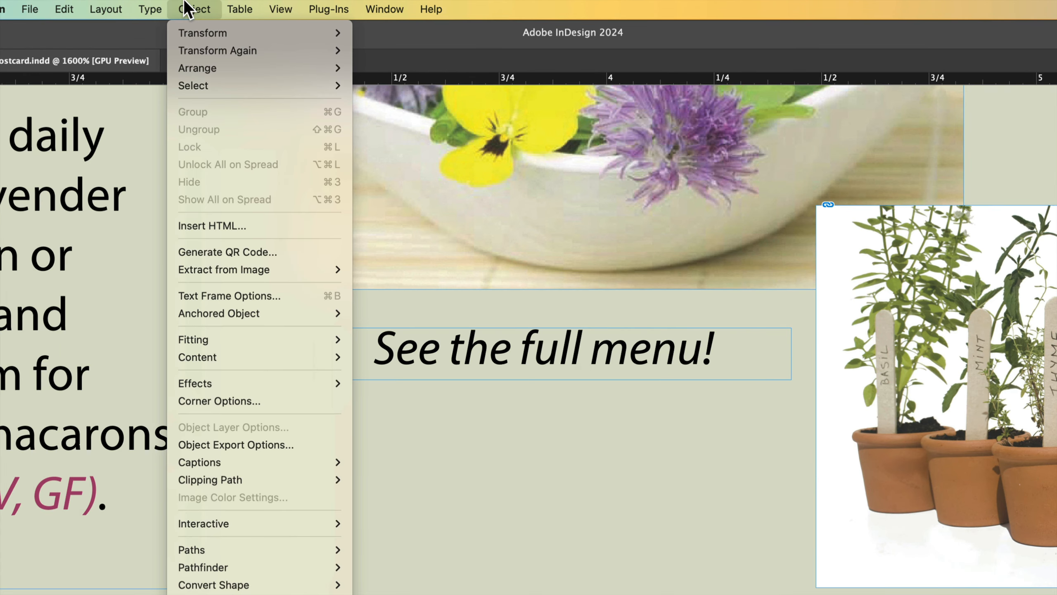
click(212, 252)
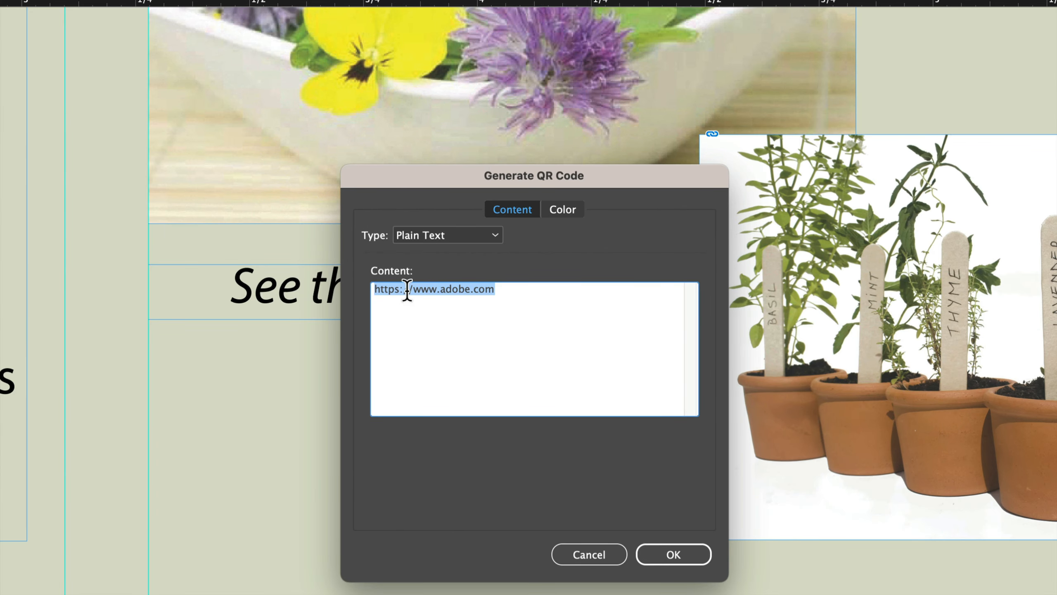
click(431, 235)
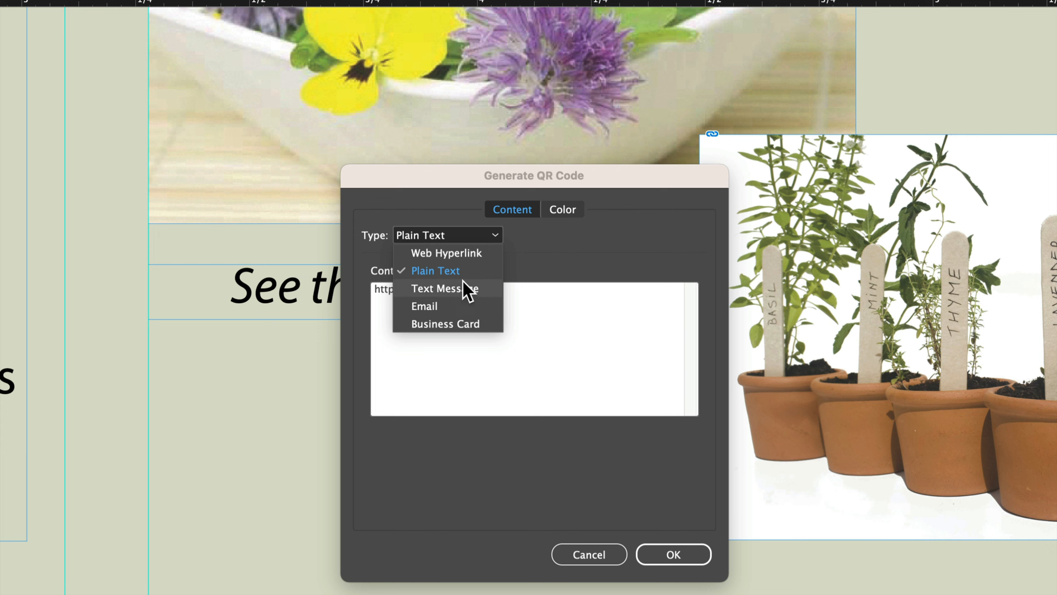
click(427, 271)
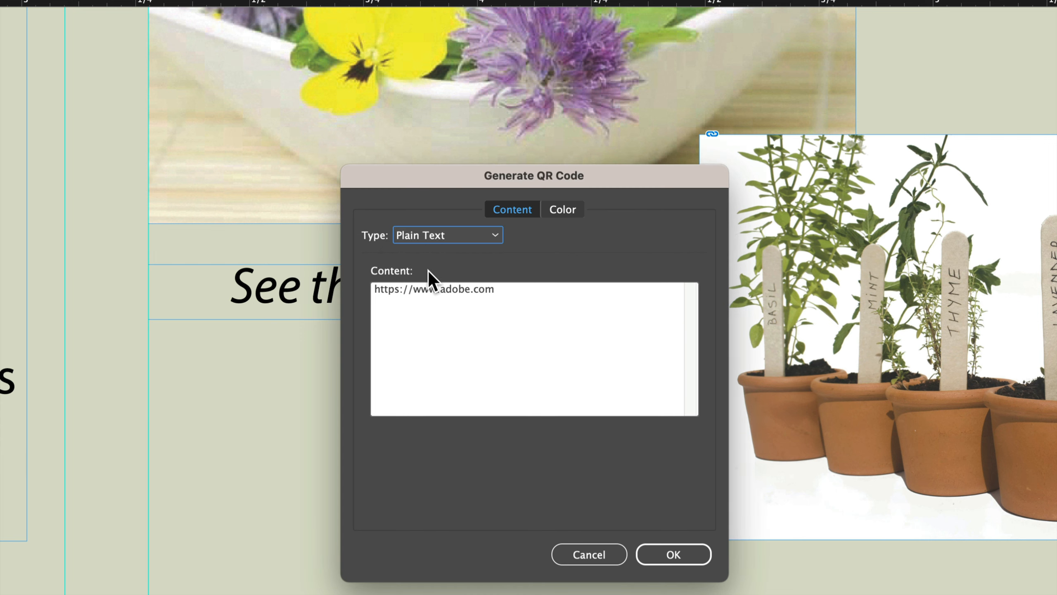
click(381, 295)
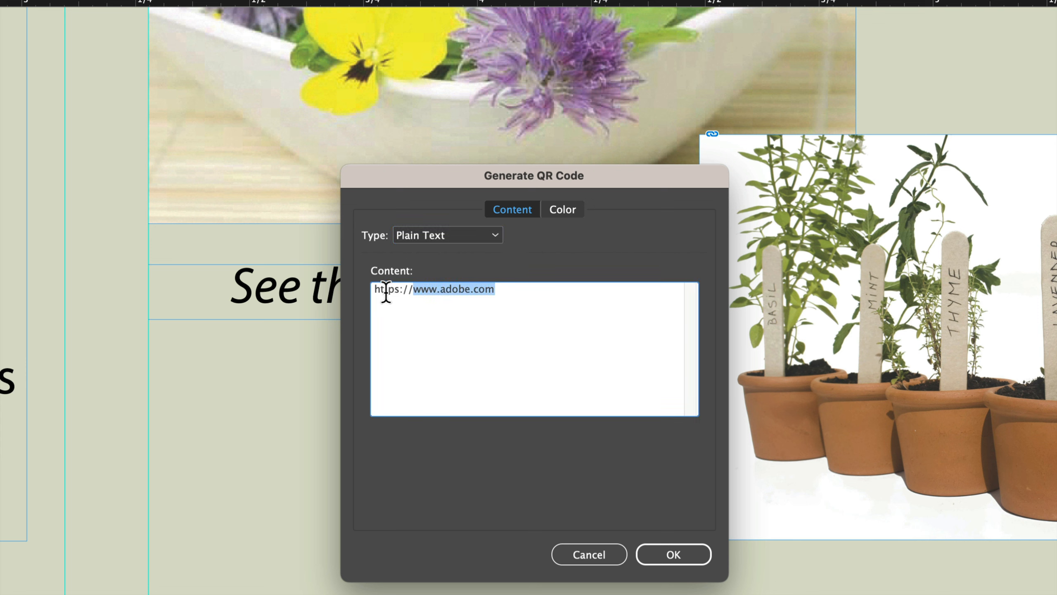
triple_click(385, 291)
click(549, 311)
click(571, 214)
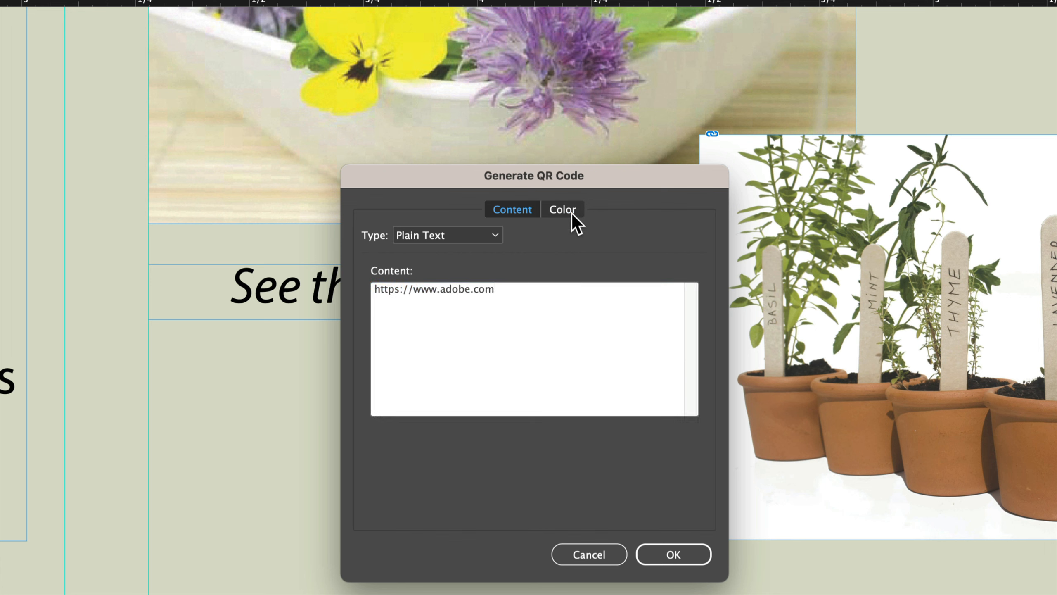
click(481, 293)
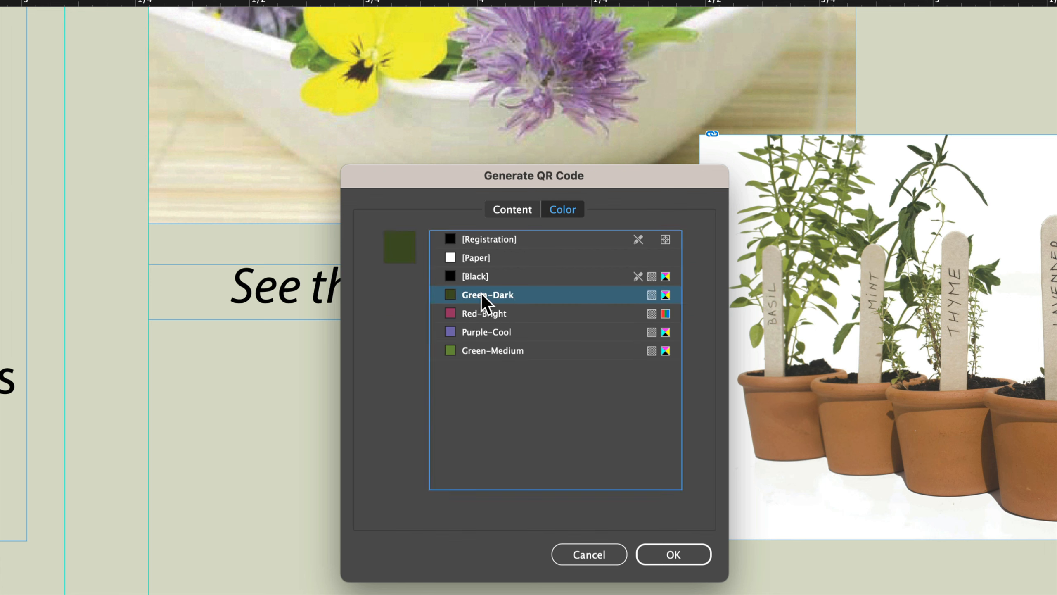
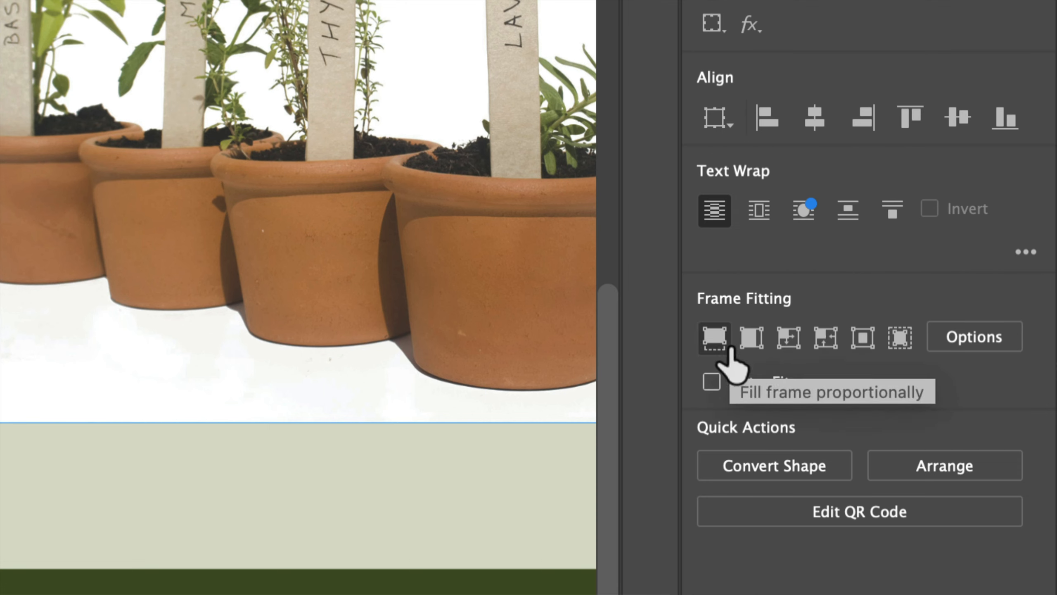
- Fit the QR code proportionally inside its frame, leave nothing selected, and save the postcard
click(750, 342)
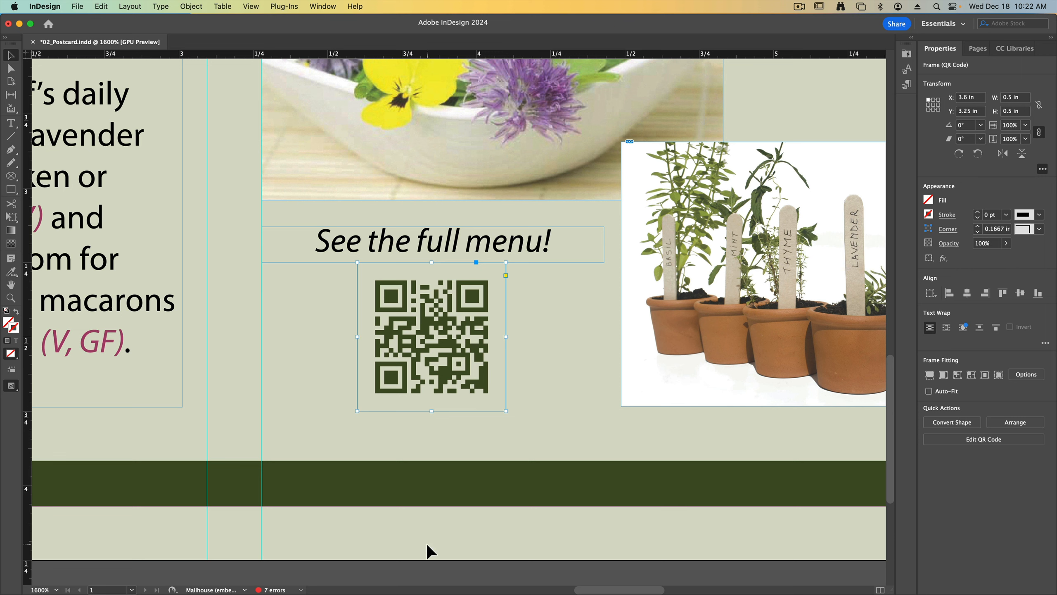
click(455, 566)
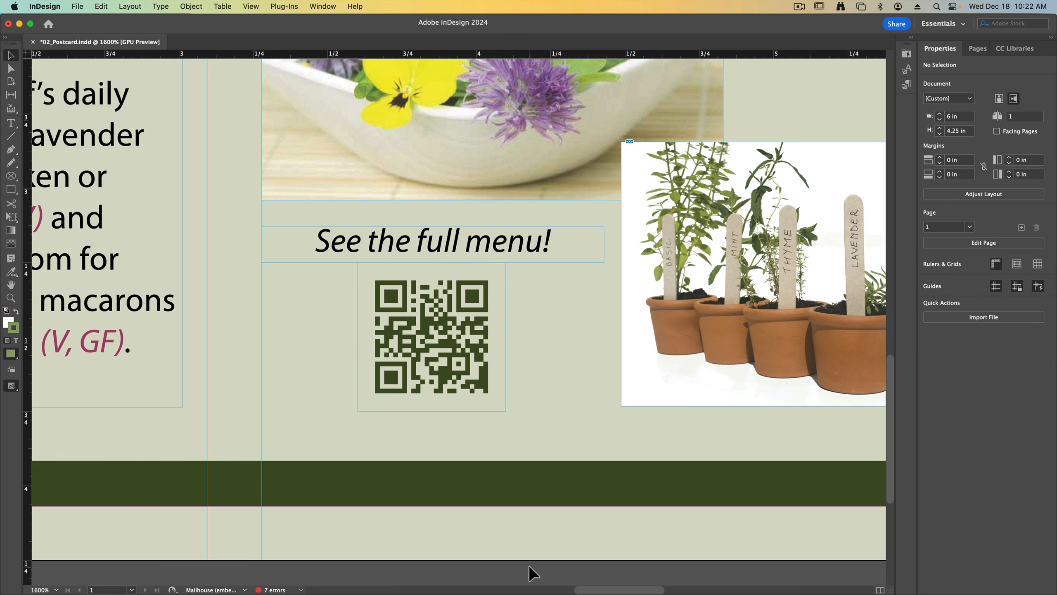
click(78, 6)
click(112, 99)
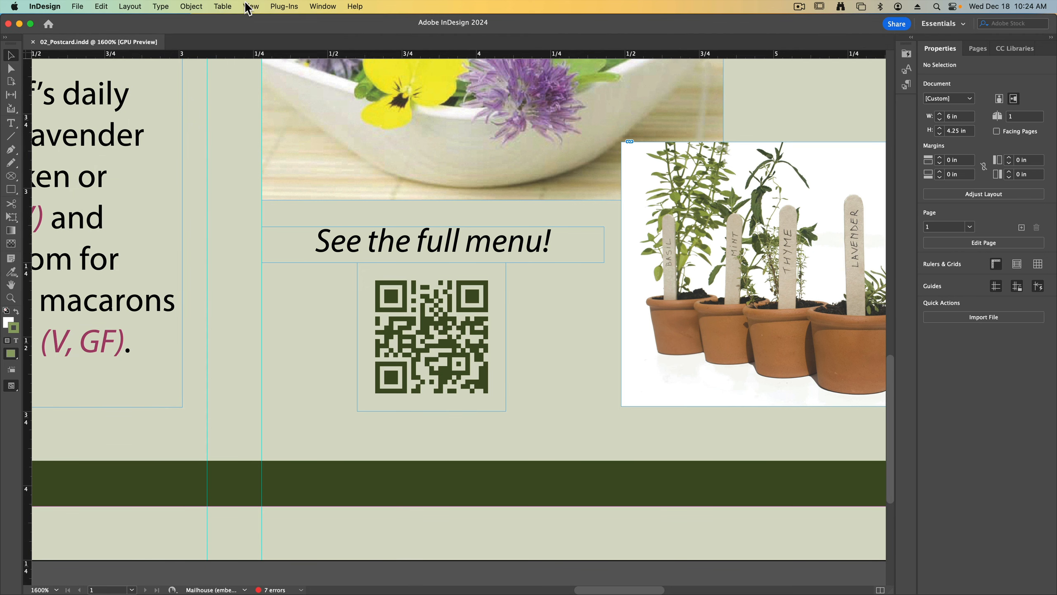
- Apply the Green Stroke and Drop Shadow object style to the Starters & Small Plates and Entrées & Desserts text frames
click(251, 6)
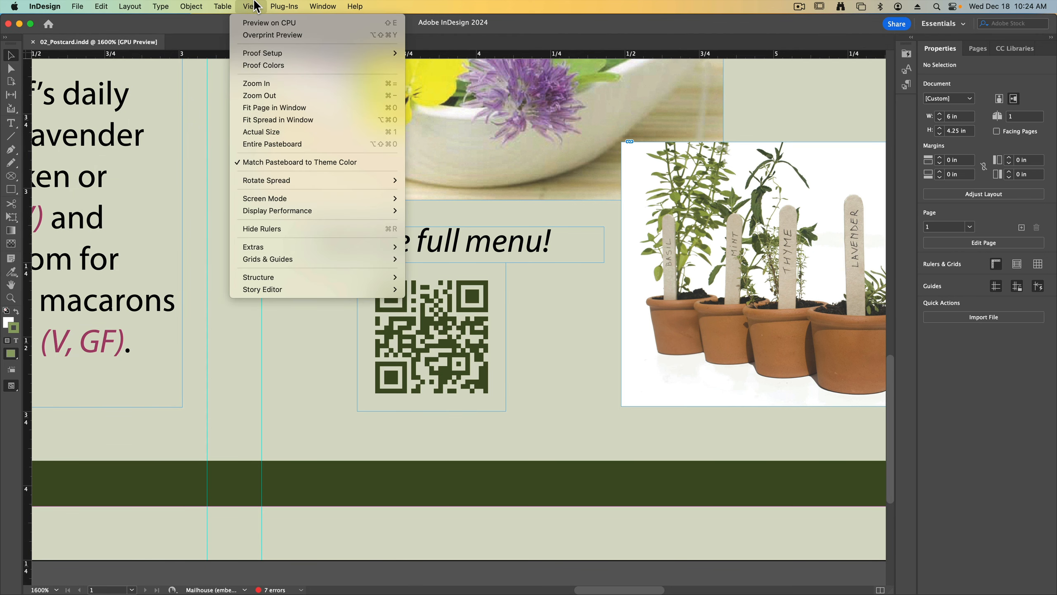
click(308, 108)
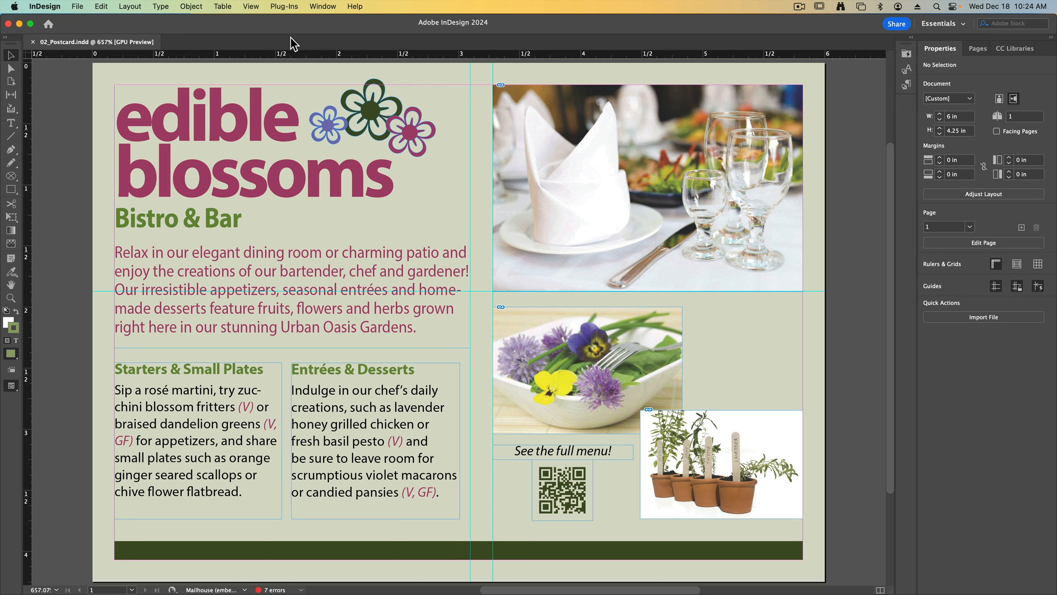
click(323, 7)
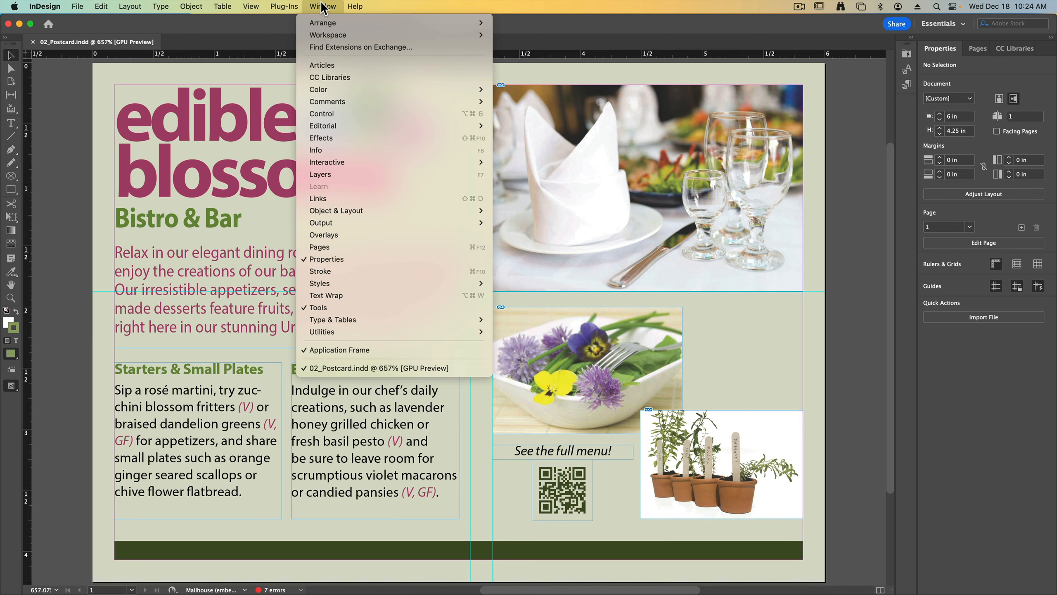
mouse_move(353, 283)
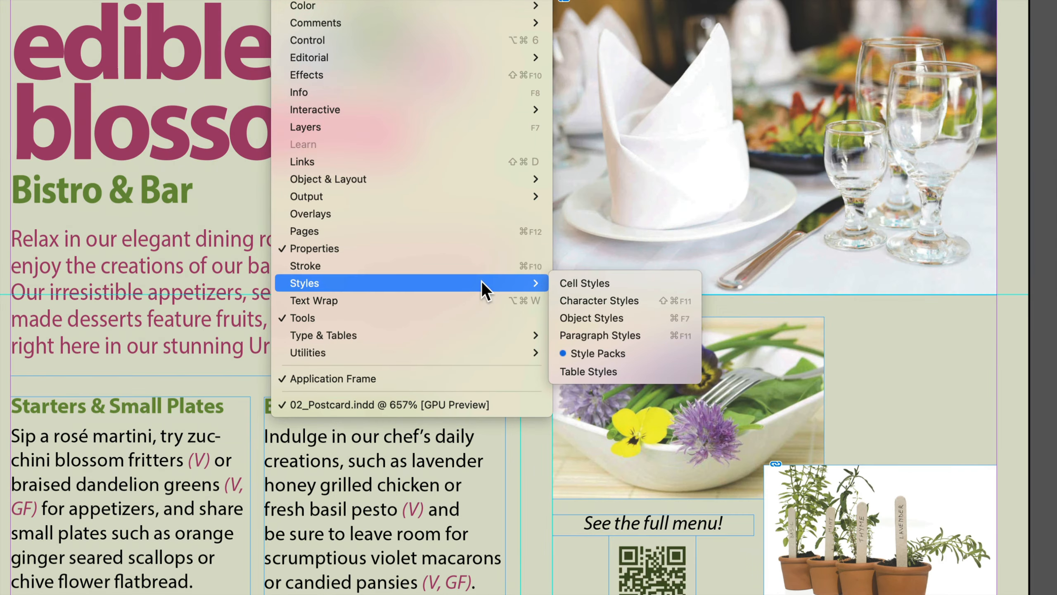
click(644, 321)
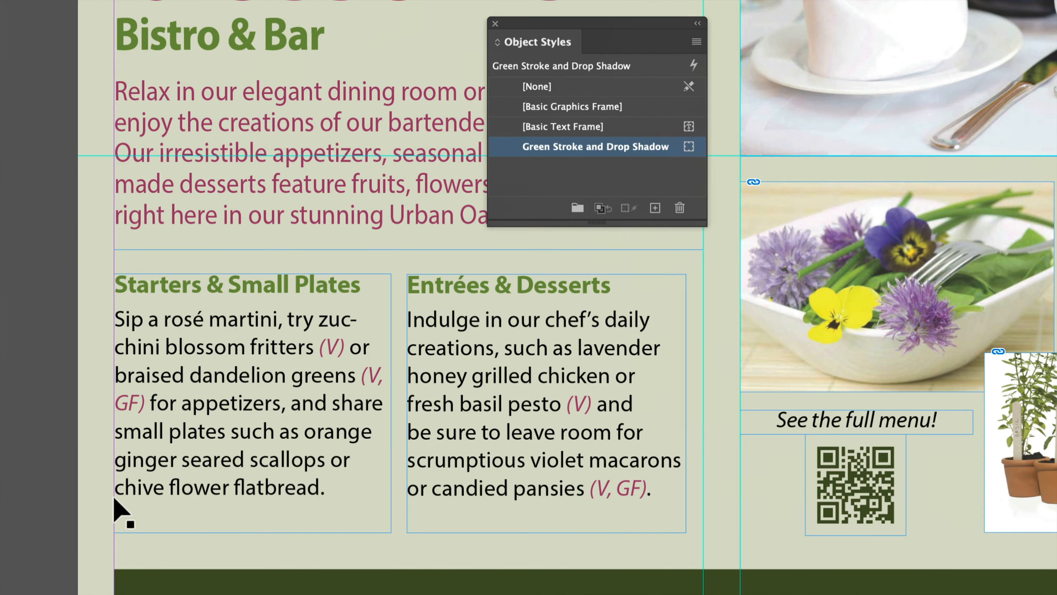
click(165, 319)
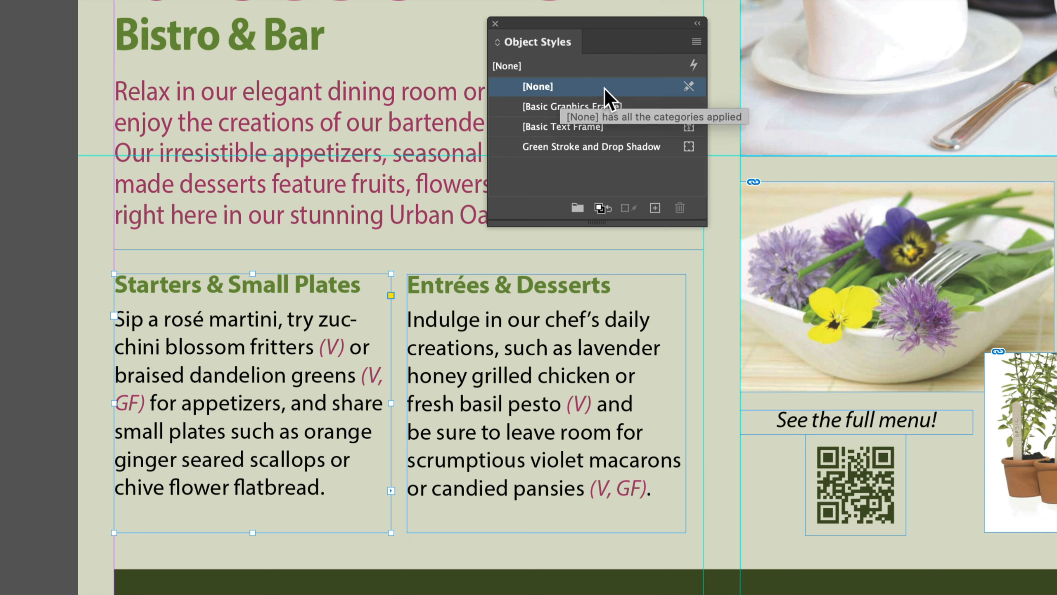
click(562, 147)
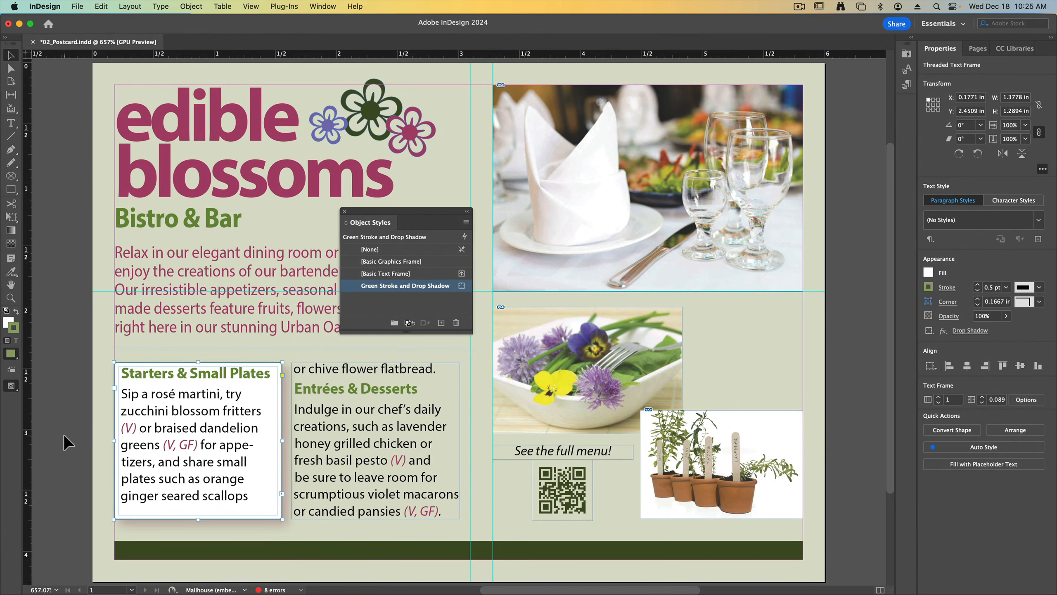
click(387, 432)
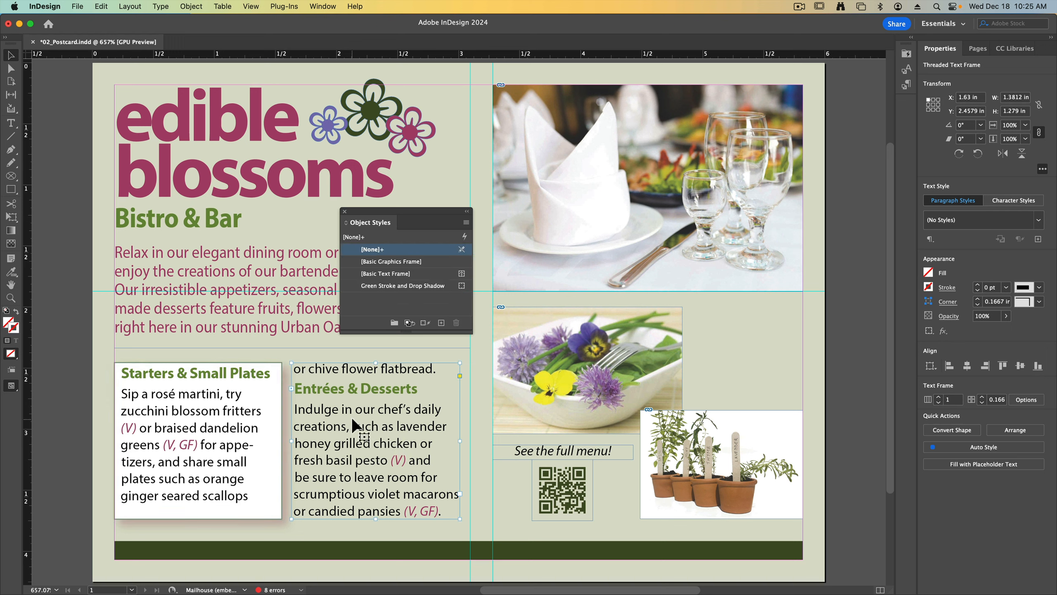
click(385, 287)
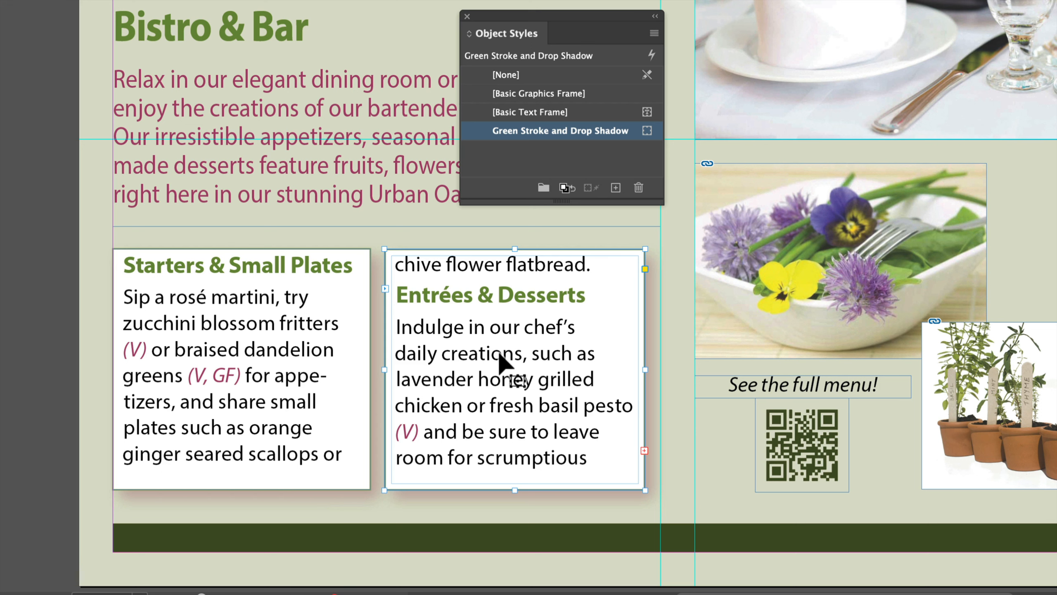
- Extend both menu text frames downward to fit their text, the Entrées & Desserts frame to about 1.35 in high, and close Object Styles
click(177, 400)
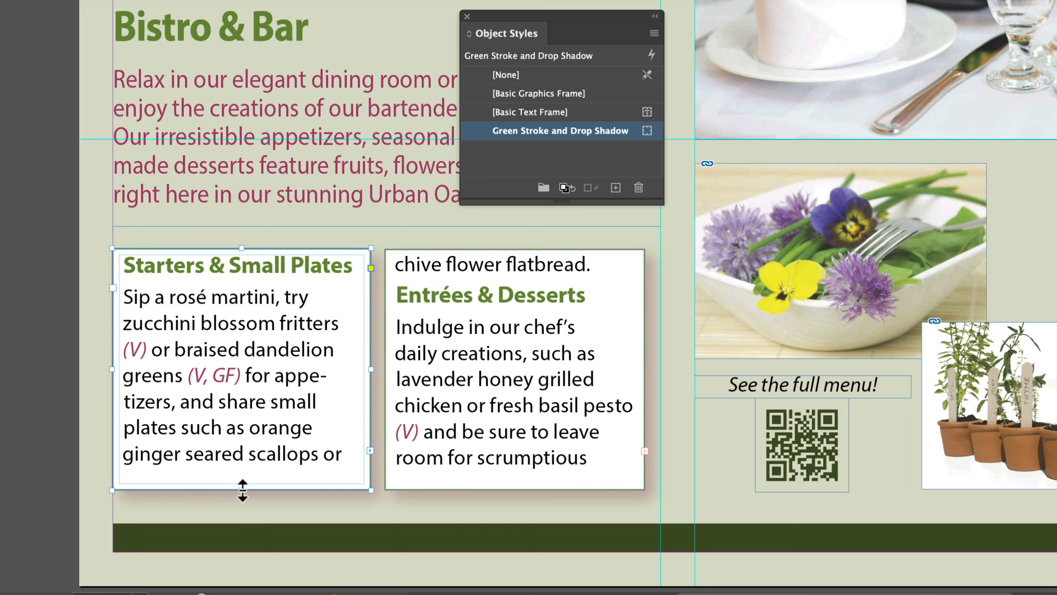
drag(242, 490, 242, 503)
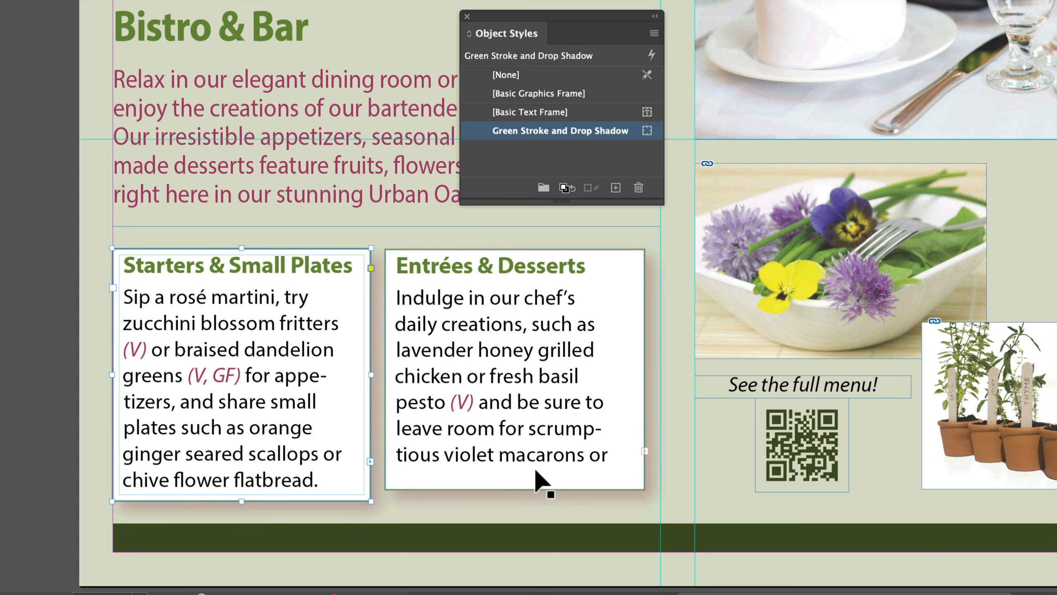
click(536, 483)
drag(514, 493, 515, 501)
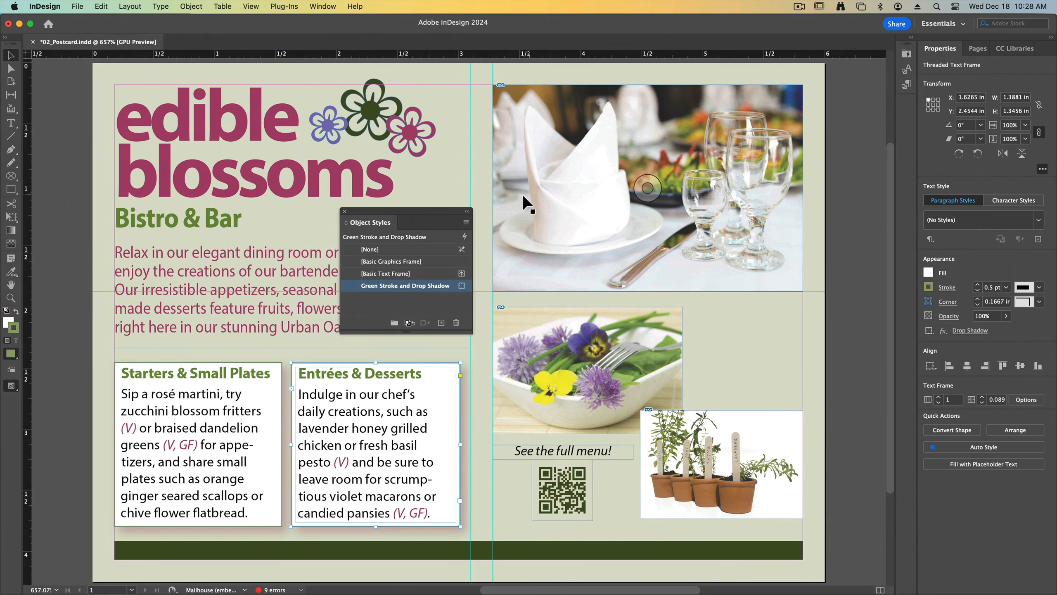
click(345, 211)
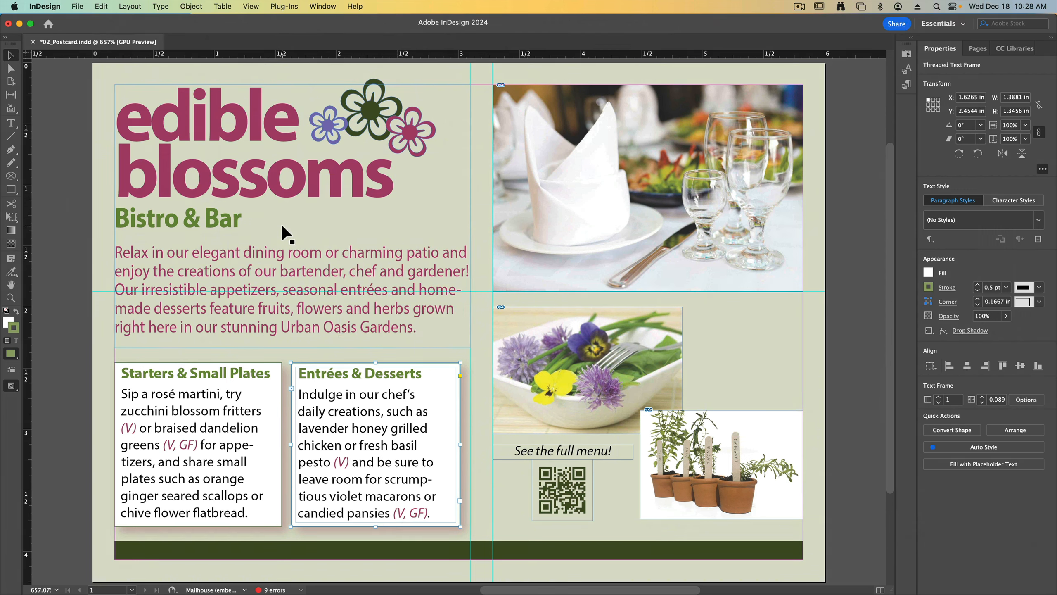
click(55, 236)
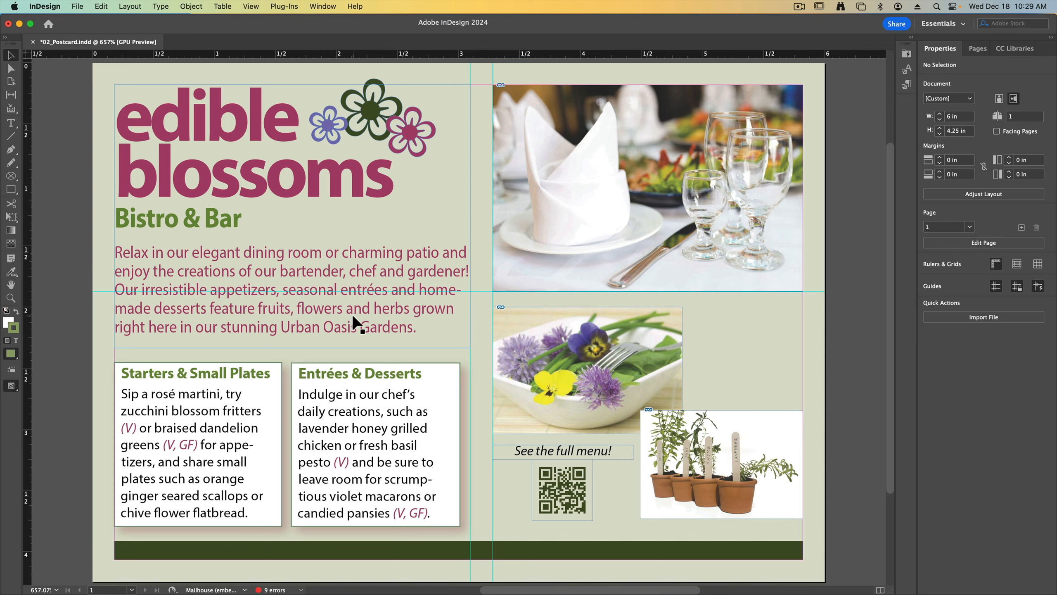
- Switch to Finder to view the files in the Lesson02 folder, and return to the postcard in InDesign
key(ctrl+Up)
click(261, 189)
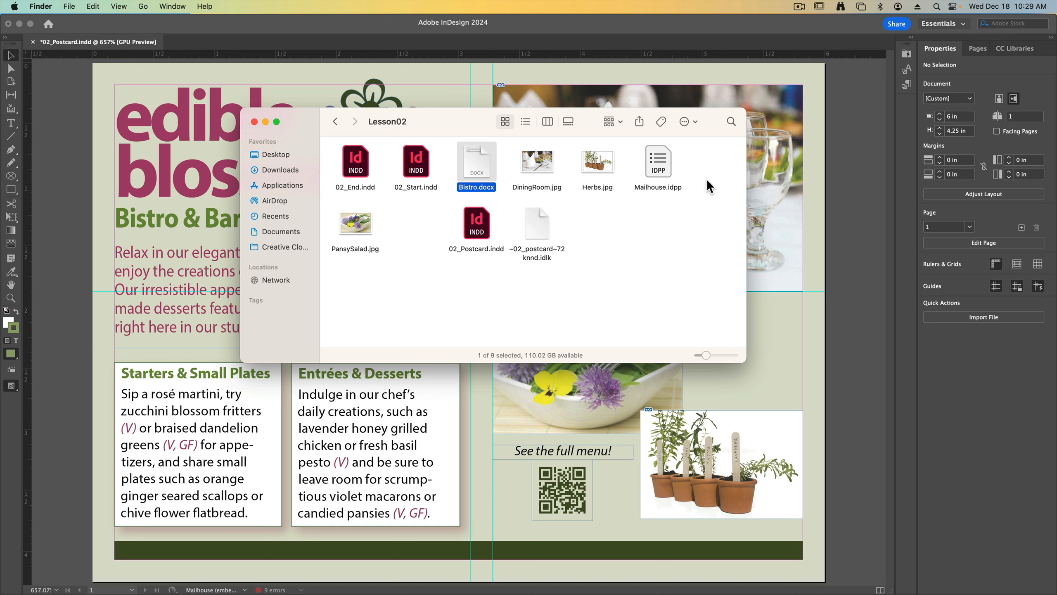
click(809, 386)
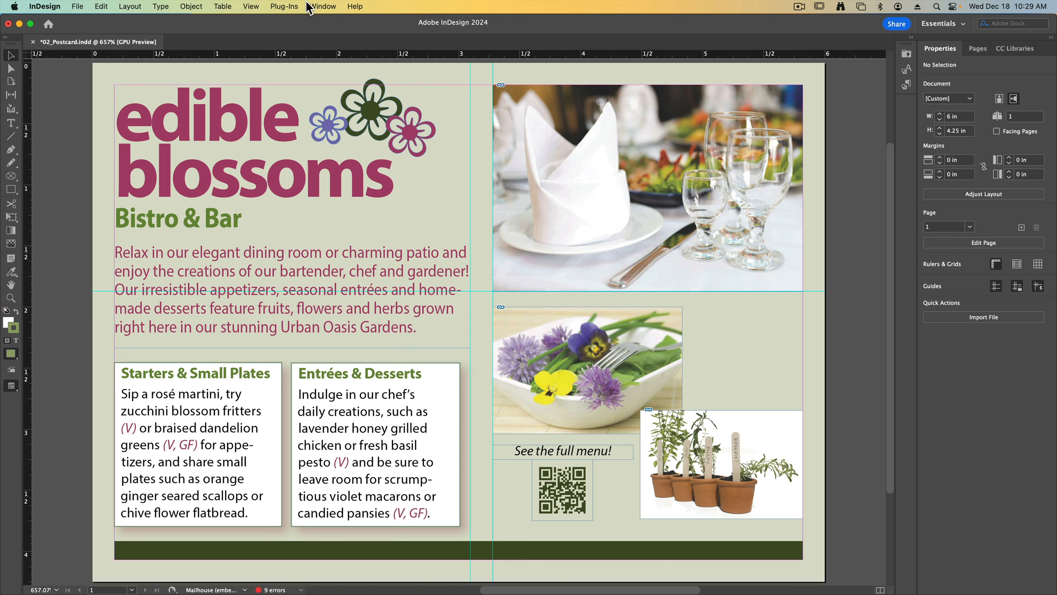
- Open Preflight and keep the Mailhouse (embedded) profile for checking the postcard
click(329, 7)
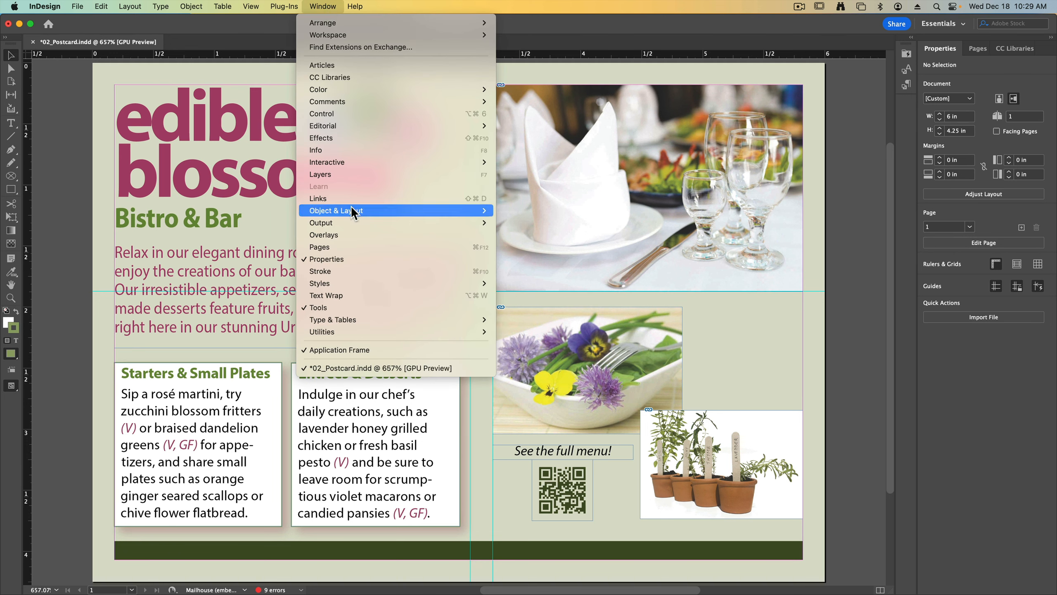
mouse_move(355, 223)
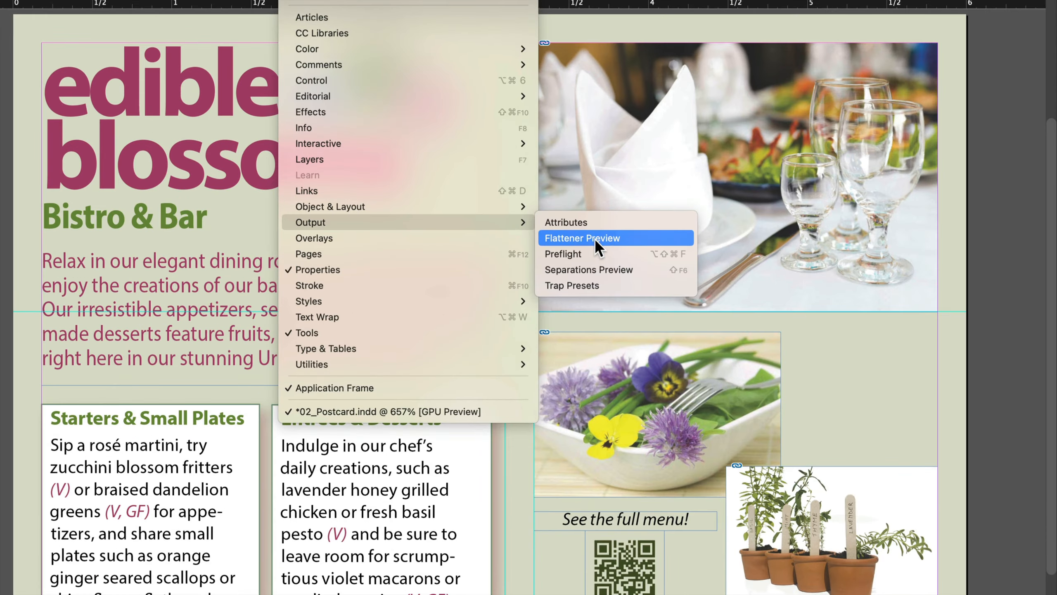
click(601, 255)
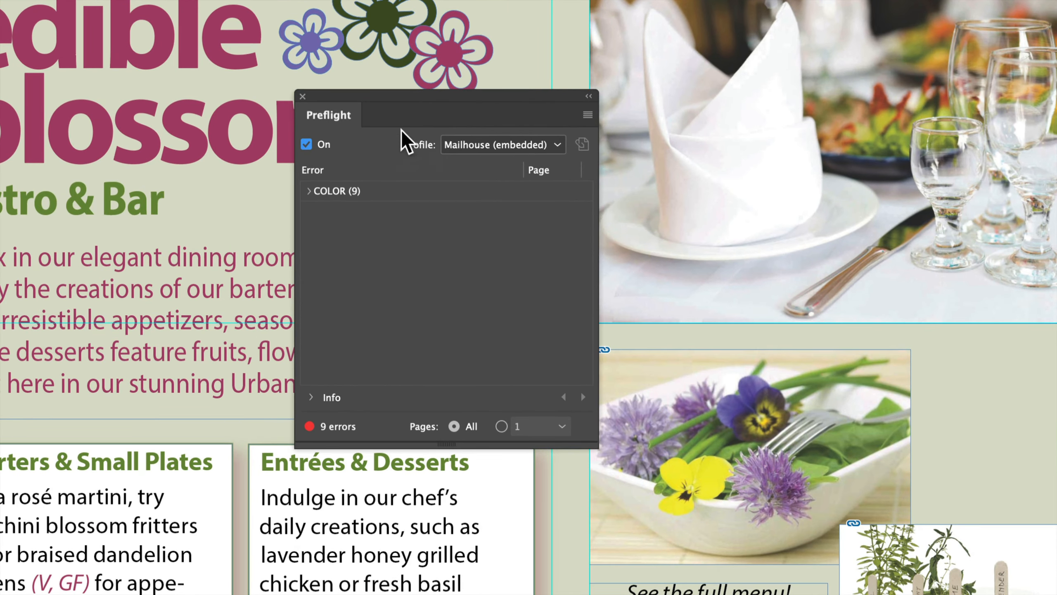
click(491, 145)
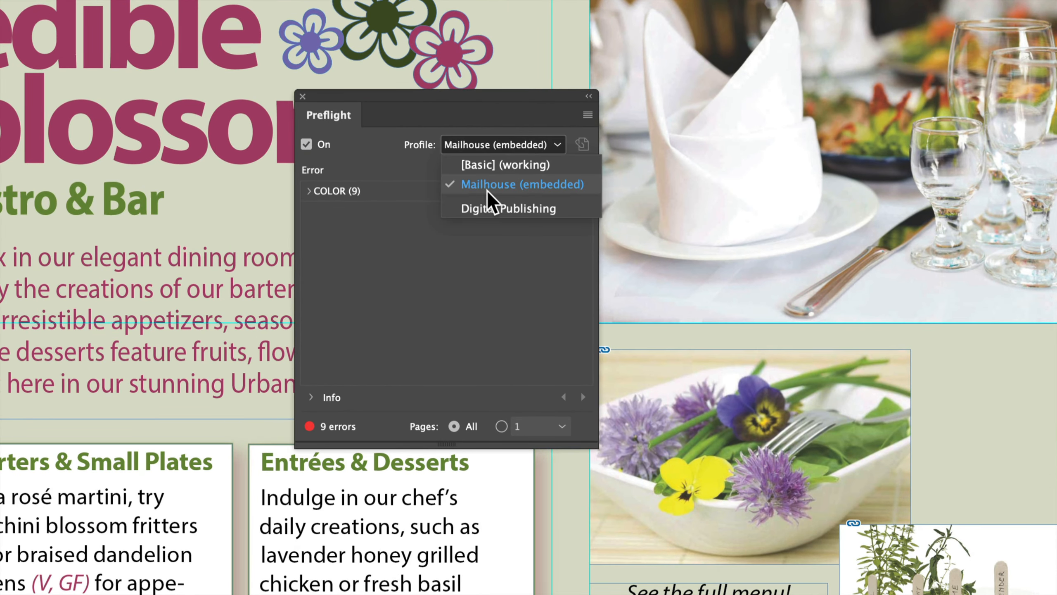
click(541, 185)
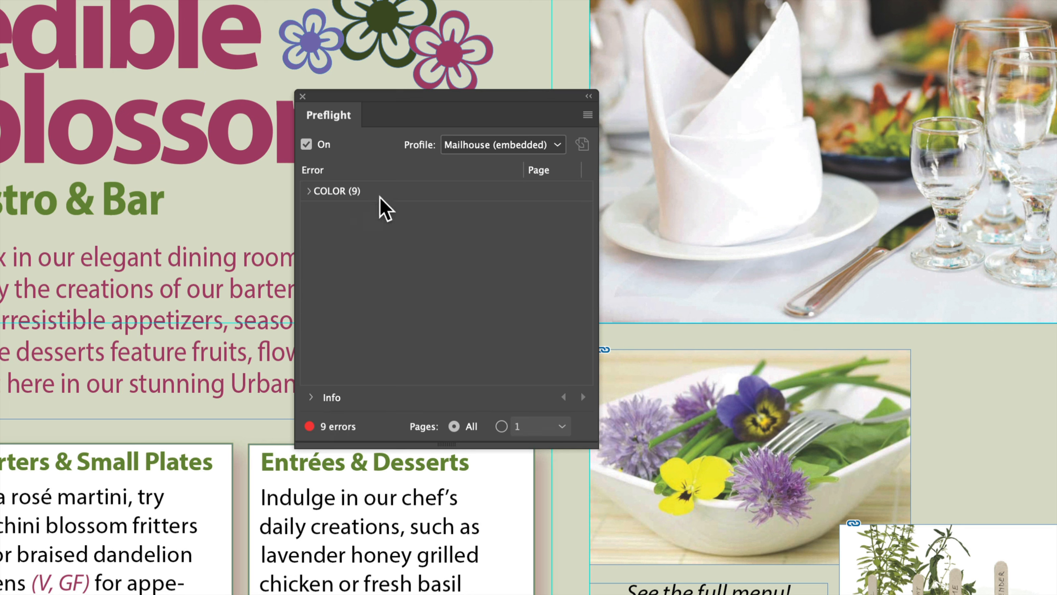
- Expand the Preflight errors under COLOR, look through the affected items, and show the problem details for the second '(V, GF)' entry
click(308, 192)
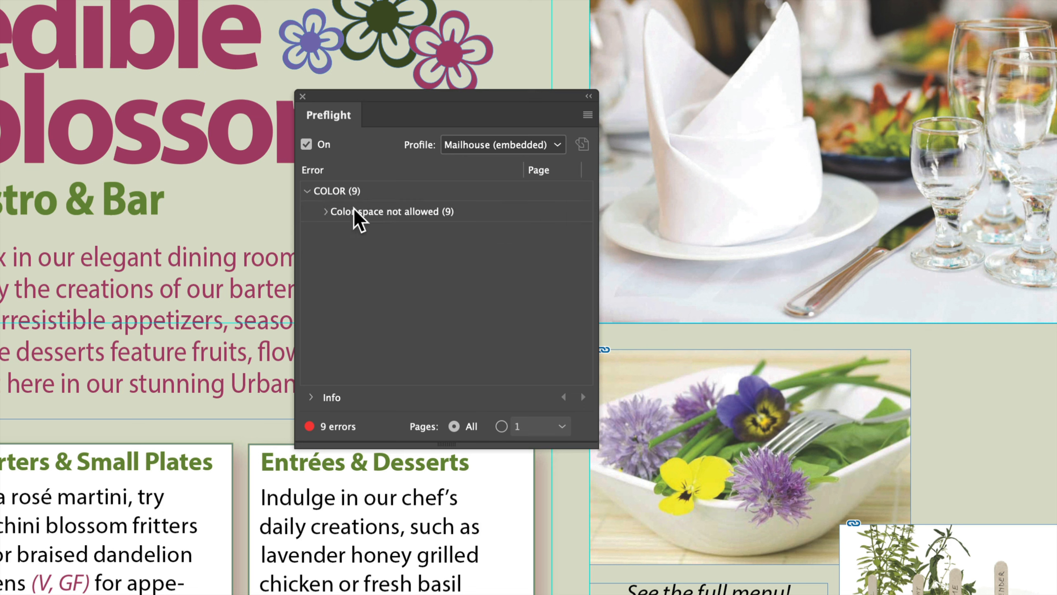
click(324, 212)
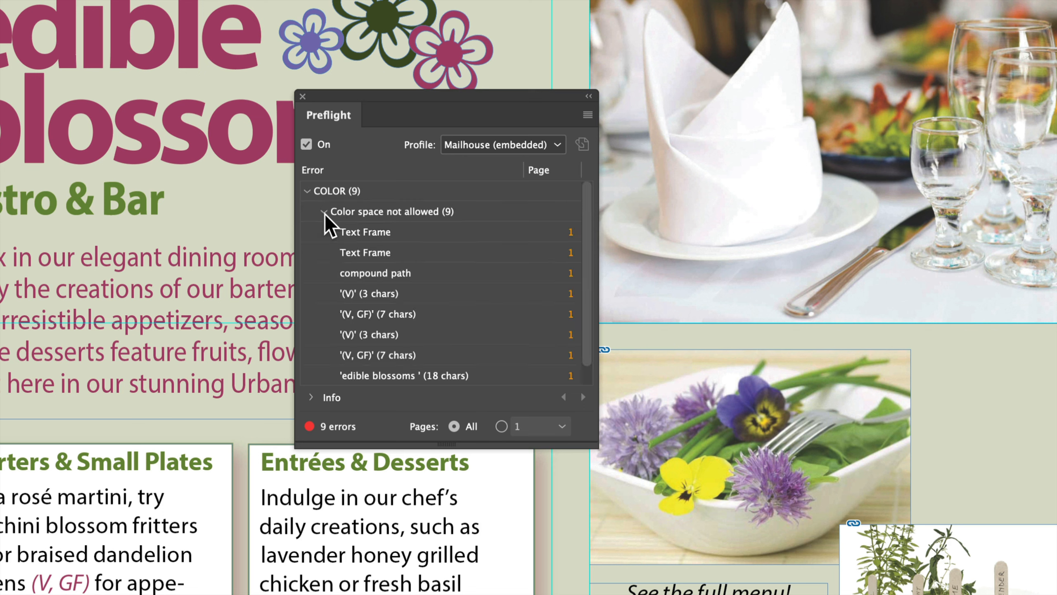
scroll(408, 310, down, 1)
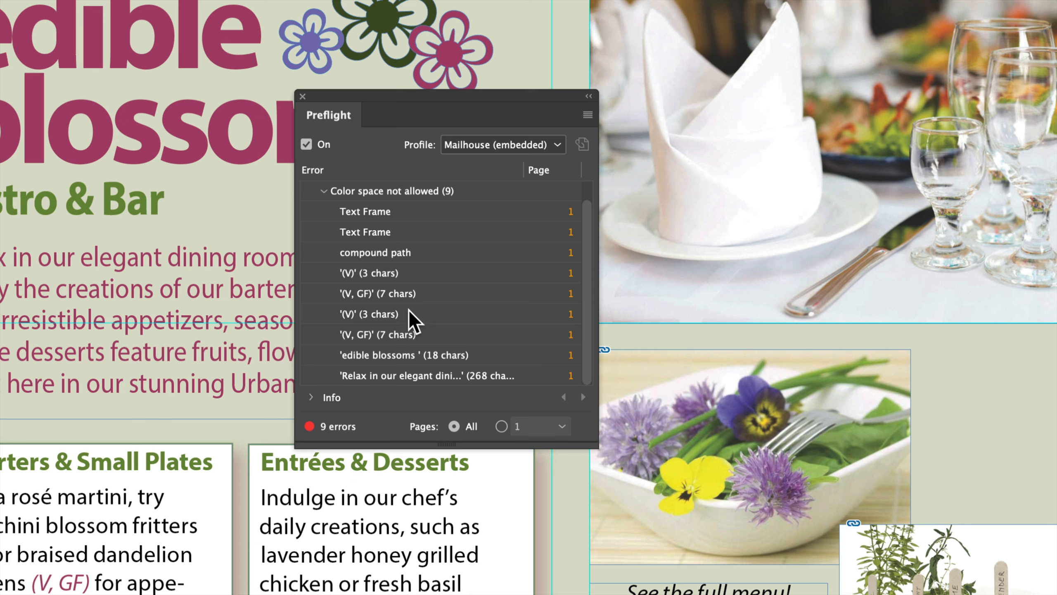
scroll(409, 309, up, 1)
scroll(409, 308, down, 1)
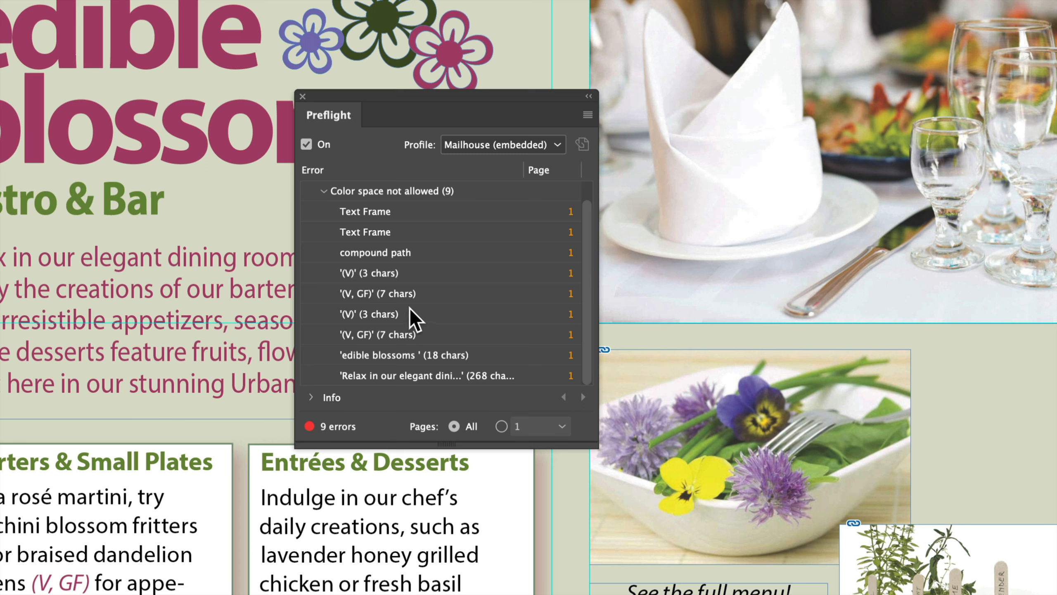
click(382, 213)
click(390, 235)
click(367, 252)
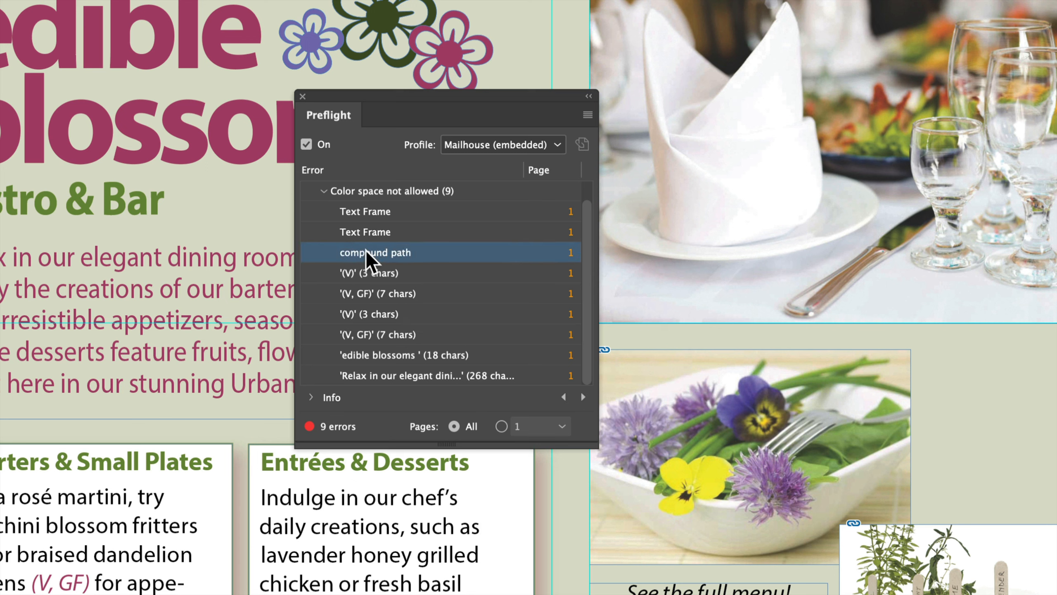
click(370, 273)
click(381, 295)
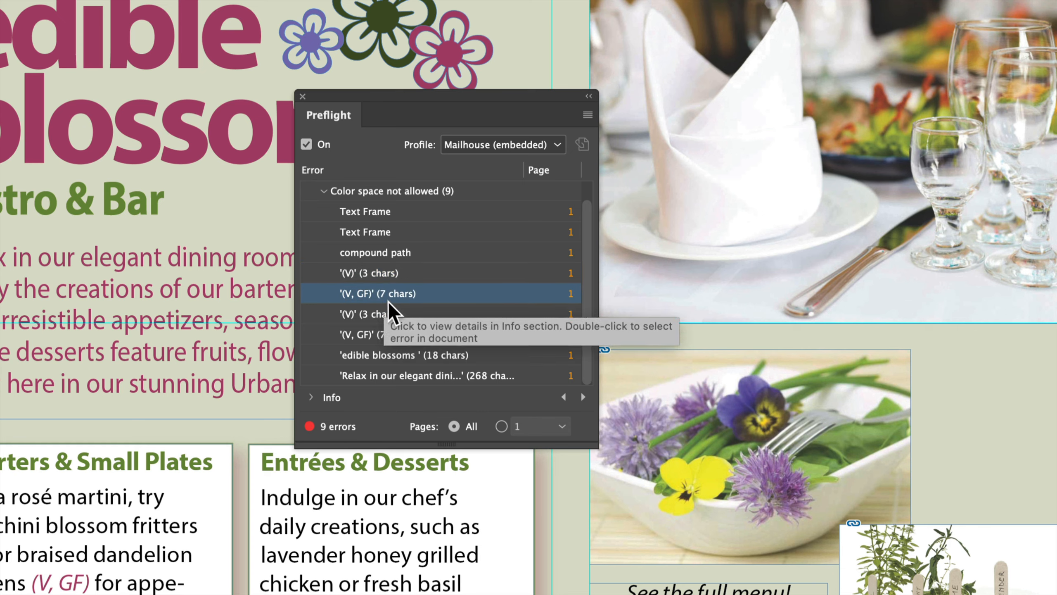
click(386, 335)
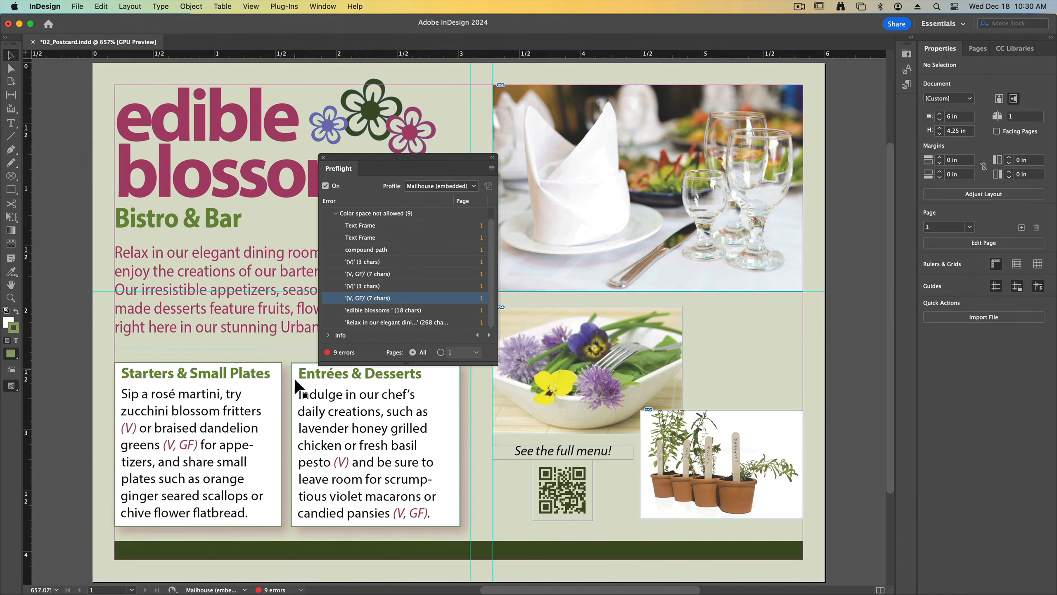
click(328, 336)
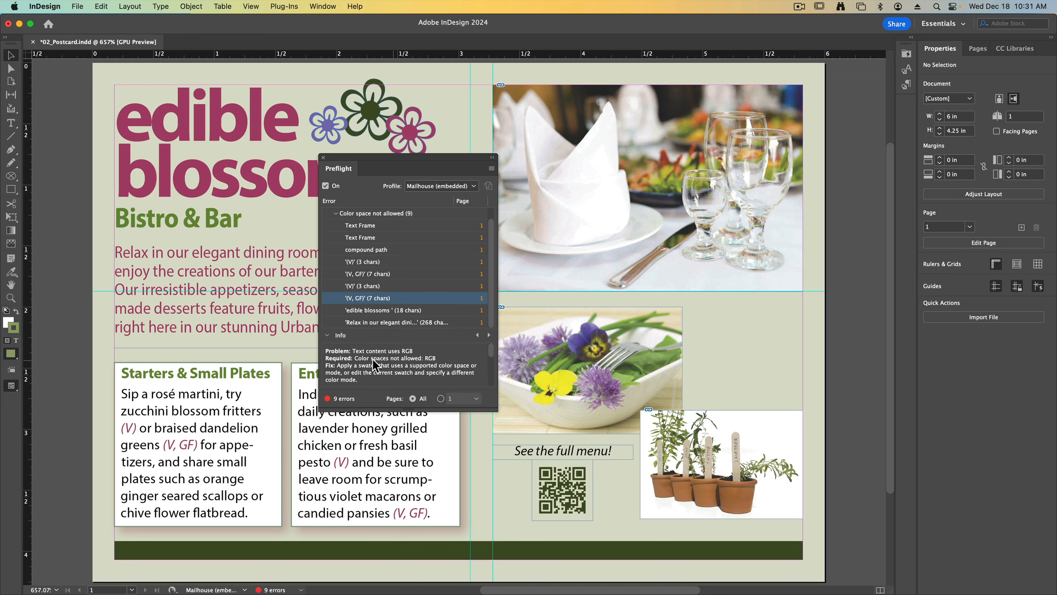
- Open Swatches and check the color mode and values of the Green-Dark and Red-Bright swatches
click(332, 7)
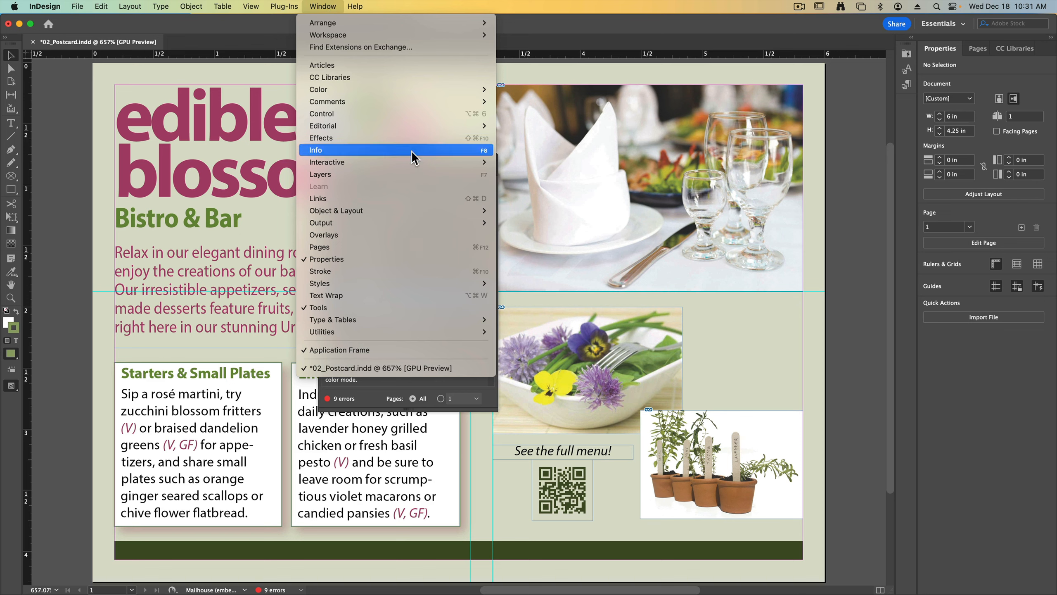
mouse_move(399, 92)
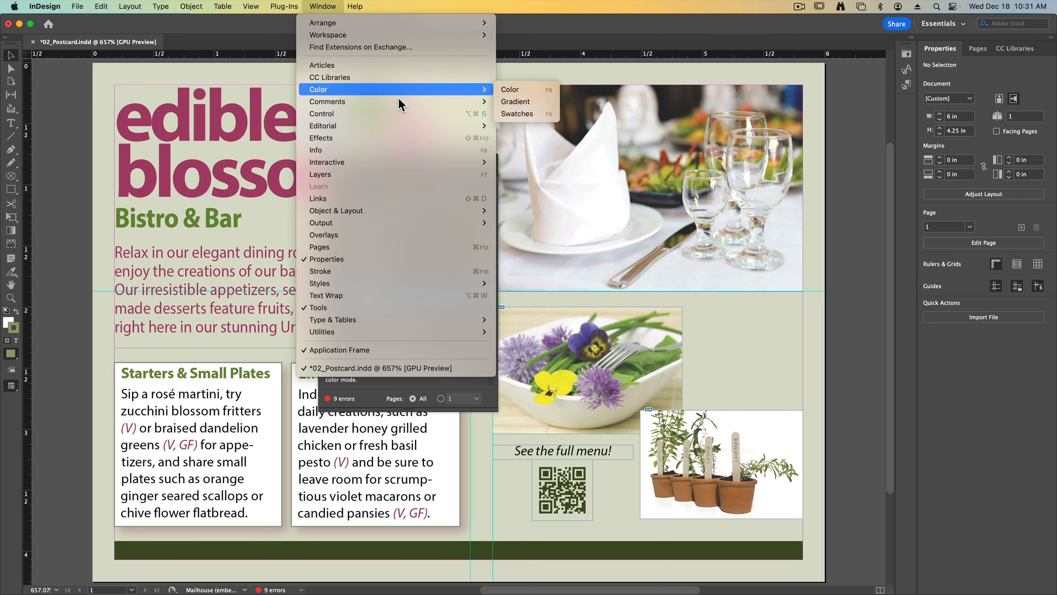
click(535, 112)
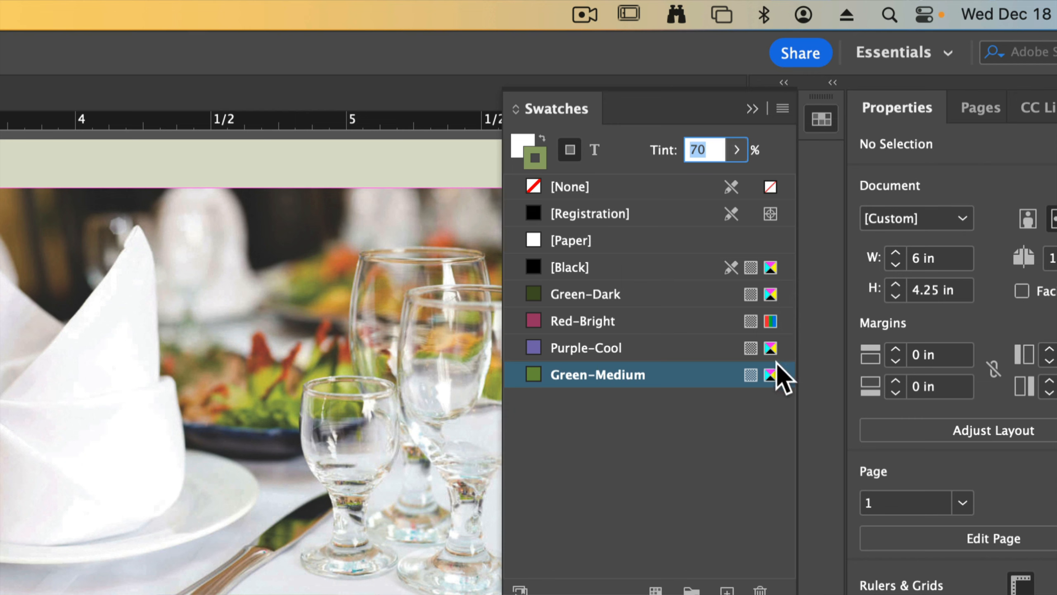
mouse_move(771, 275)
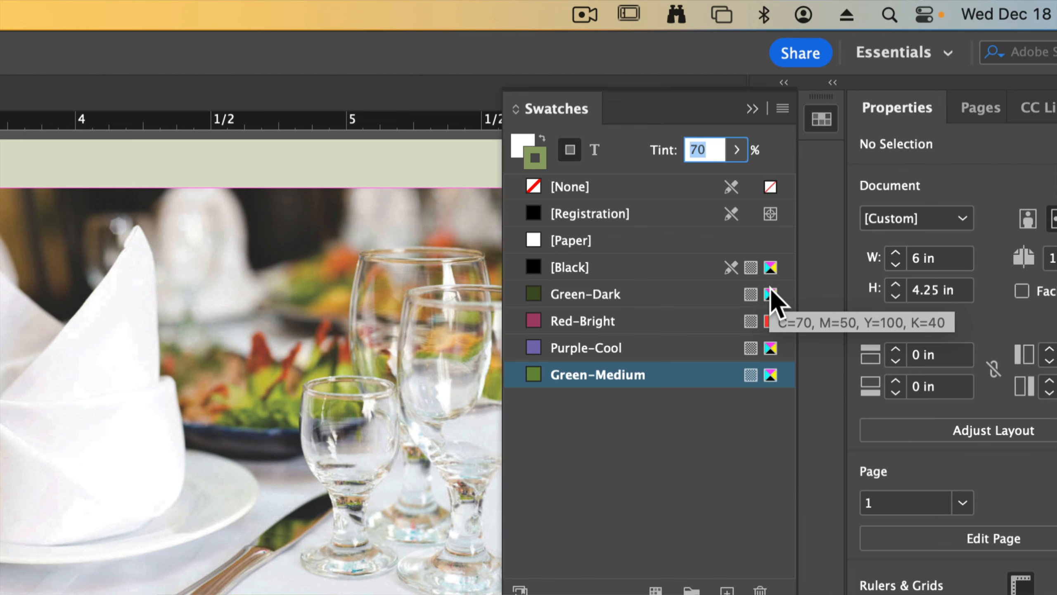
mouse_move(774, 332)
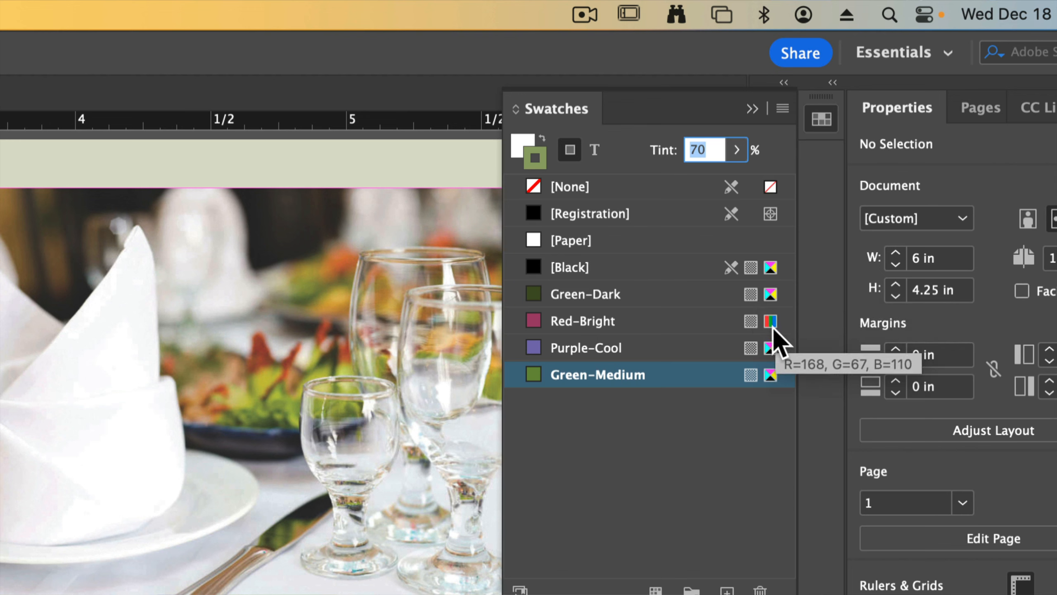
- Change the Red-Bright swatch's color mode to CMYK and close Preflight
click(591, 323)
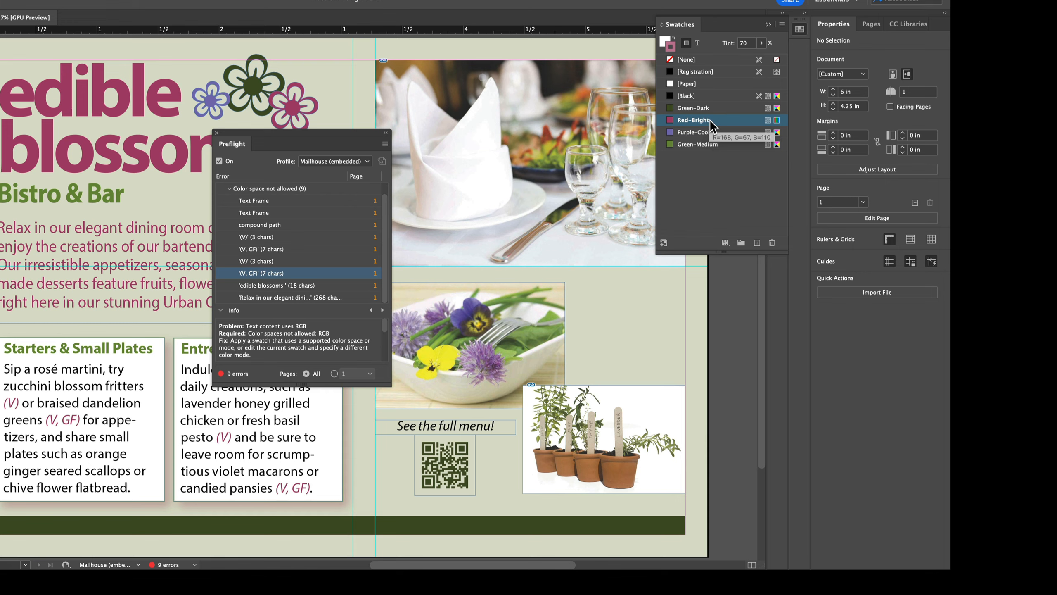
double_click(693, 120)
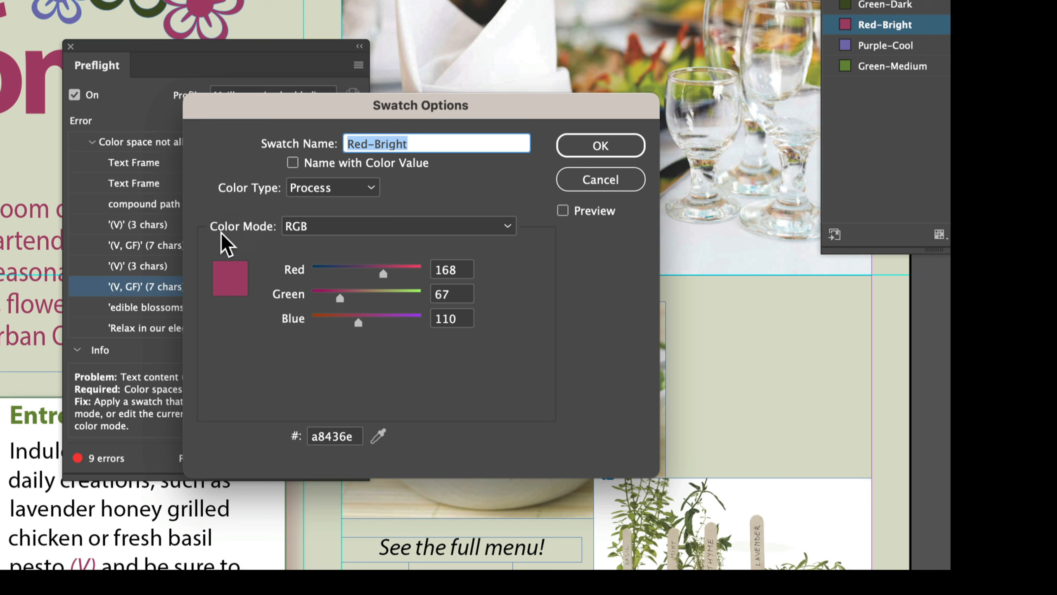
click(333, 225)
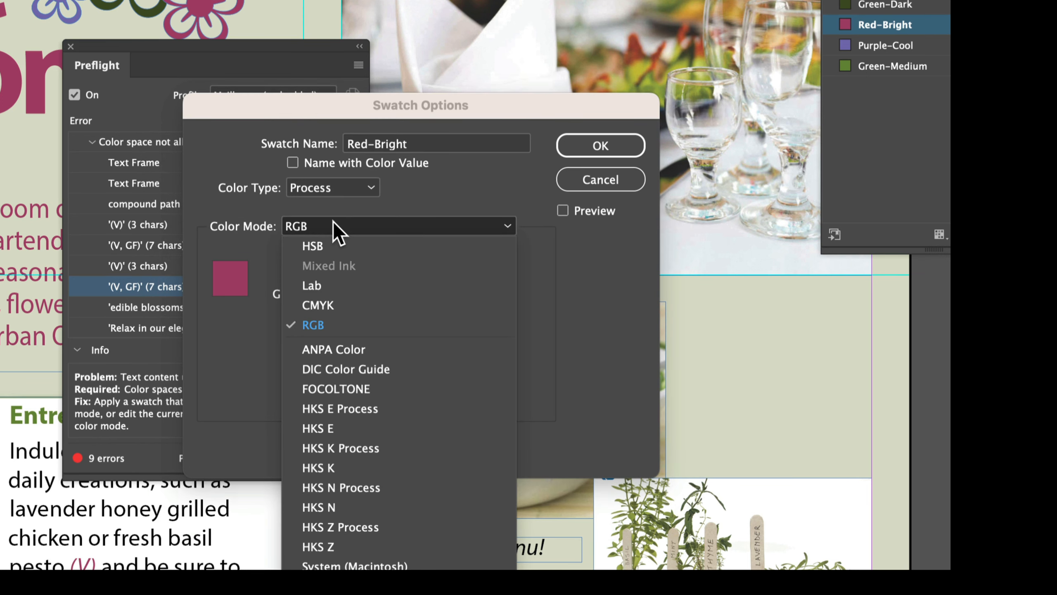
click(339, 305)
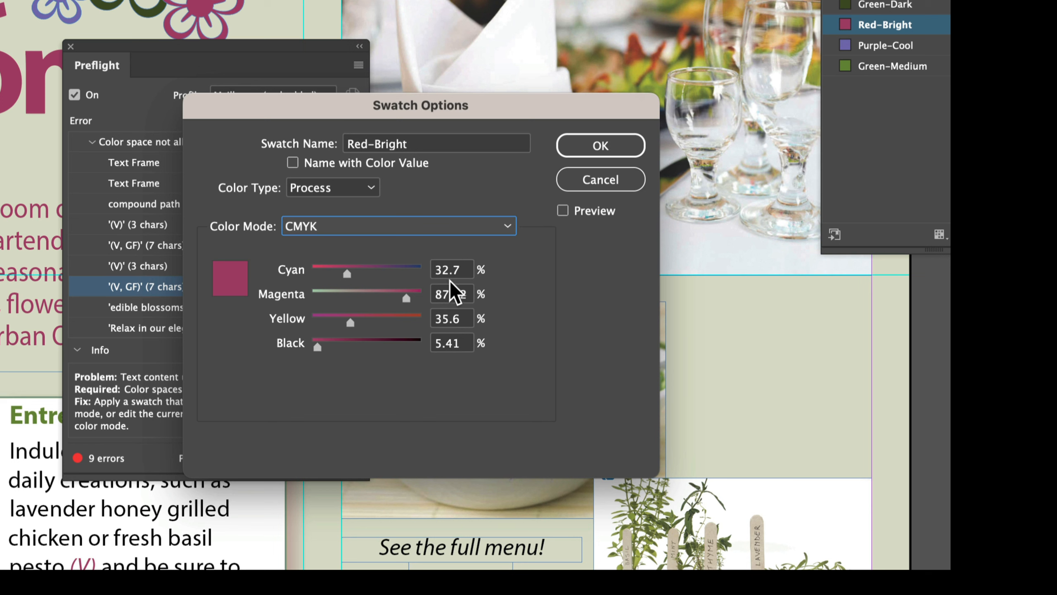
click(599, 150)
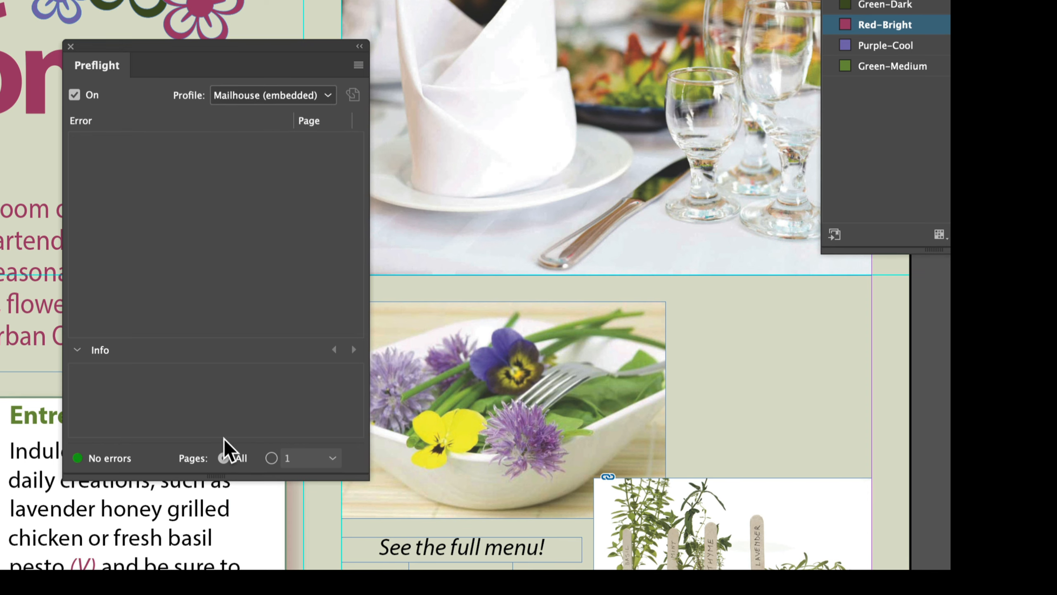
click(70, 47)
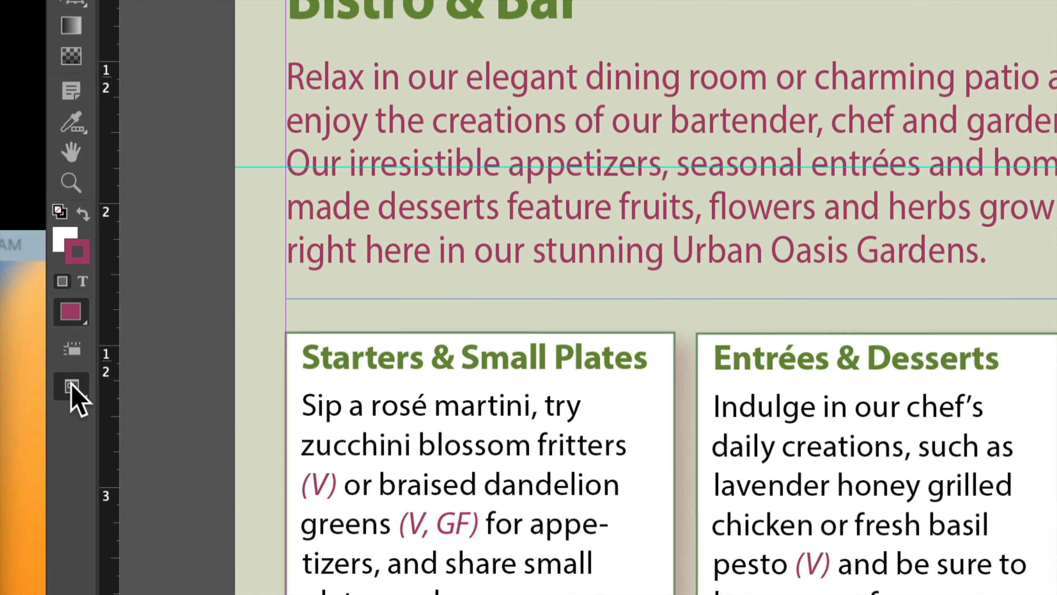
- View the finished postcard in Presentation mode and return to the normal layout view
click(65, 385)
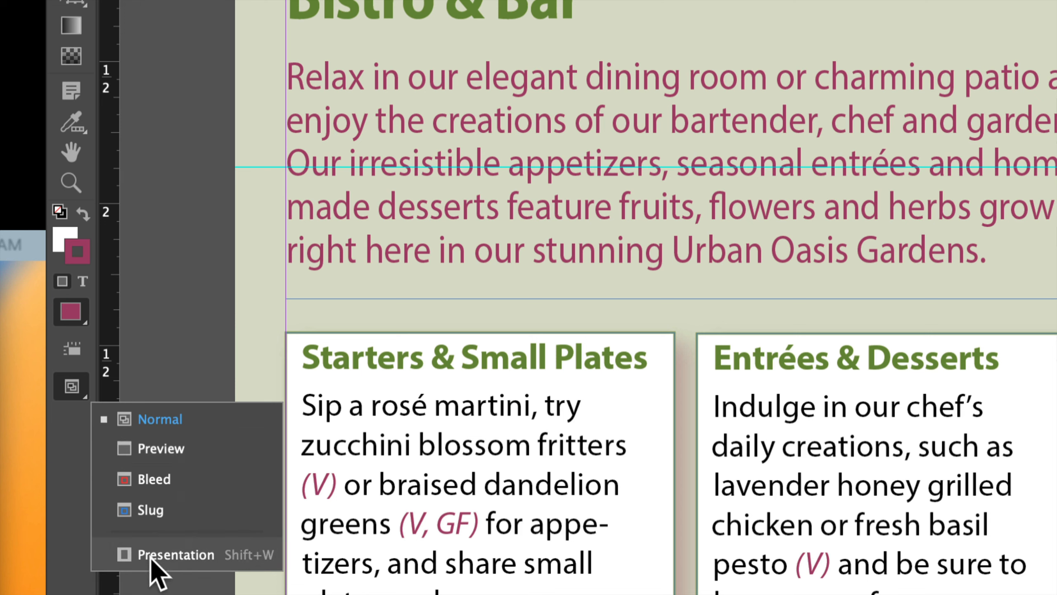
click(163, 554)
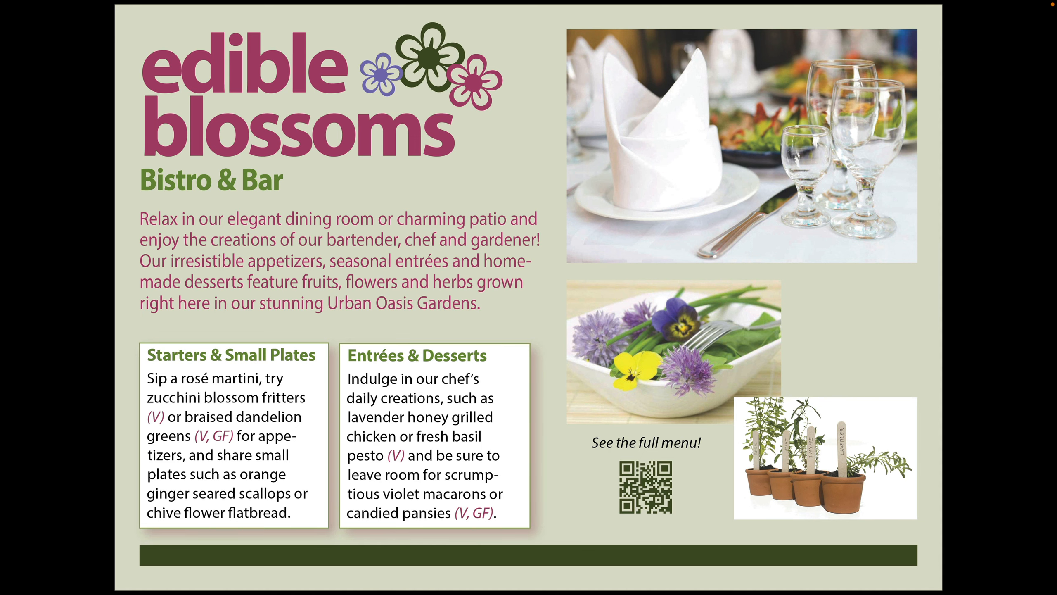
key(Escape)
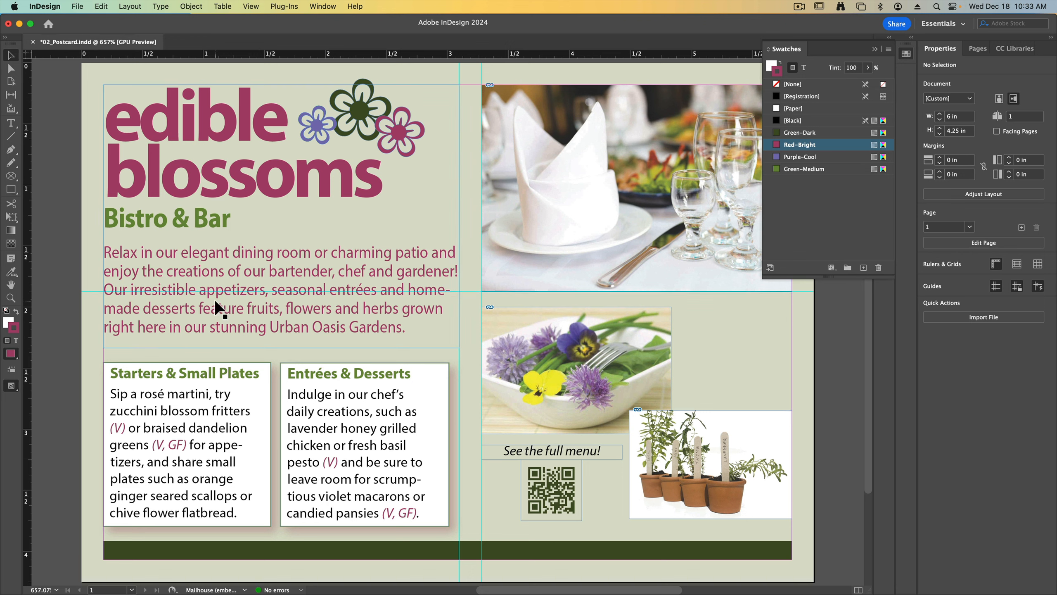
- Bring up the file commands for the postcard document
click(77, 6)
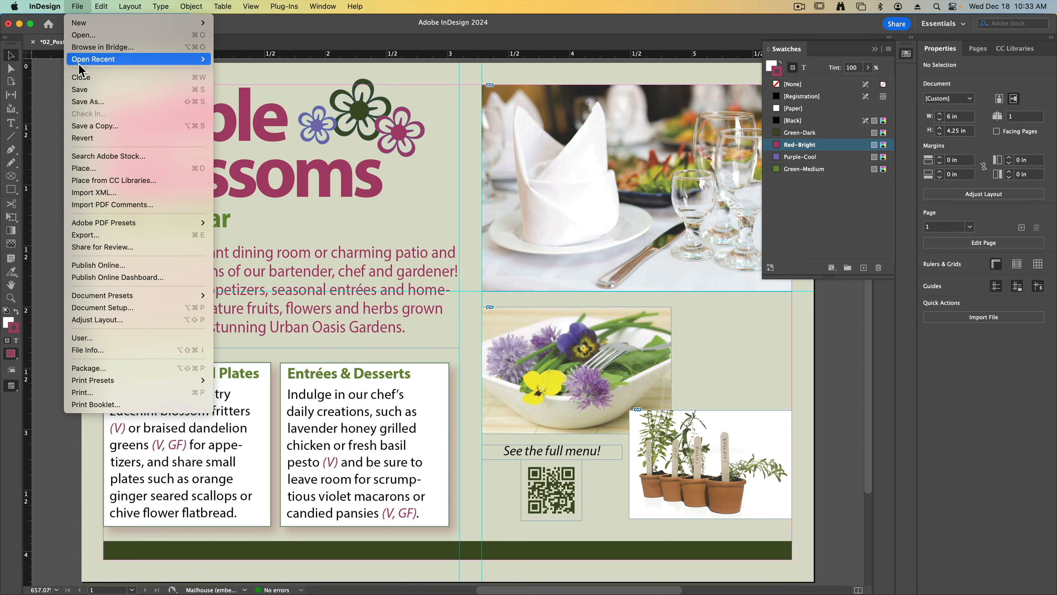